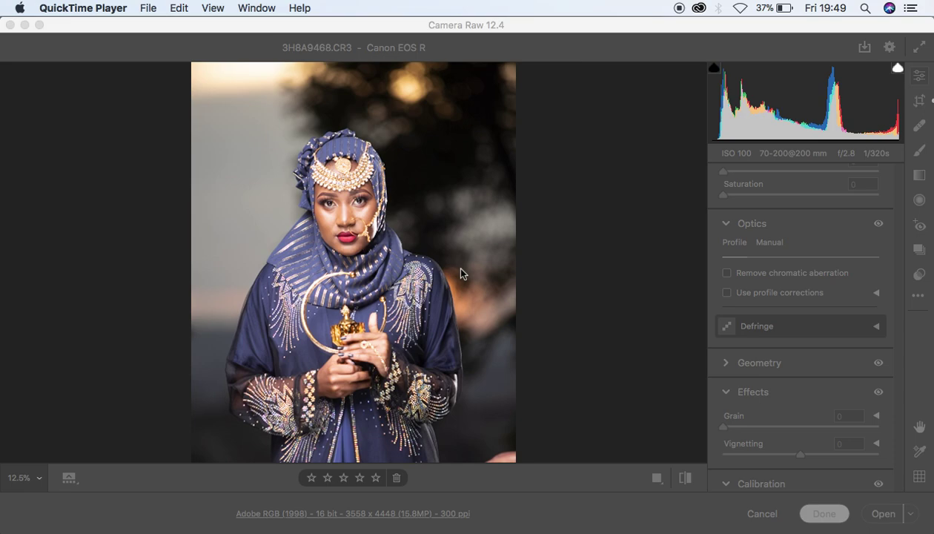
# Step: Bring the Camera Raw editor into focus and scroll the right panel back up to the Basic tone sliders
pyautogui.click(653, 28)
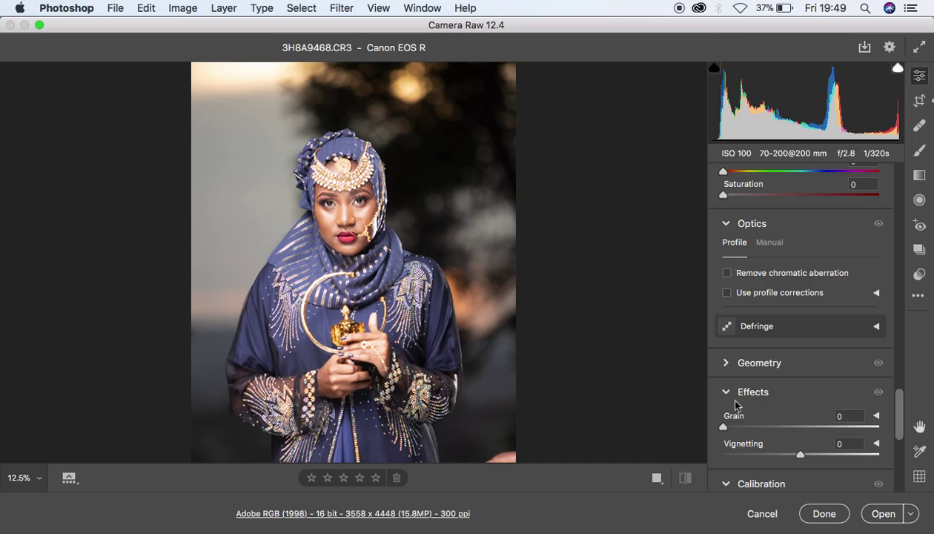
pyautogui.click(900, 416)
pyautogui.moveTo(901, 419); pyautogui.dragTo(901, 175)
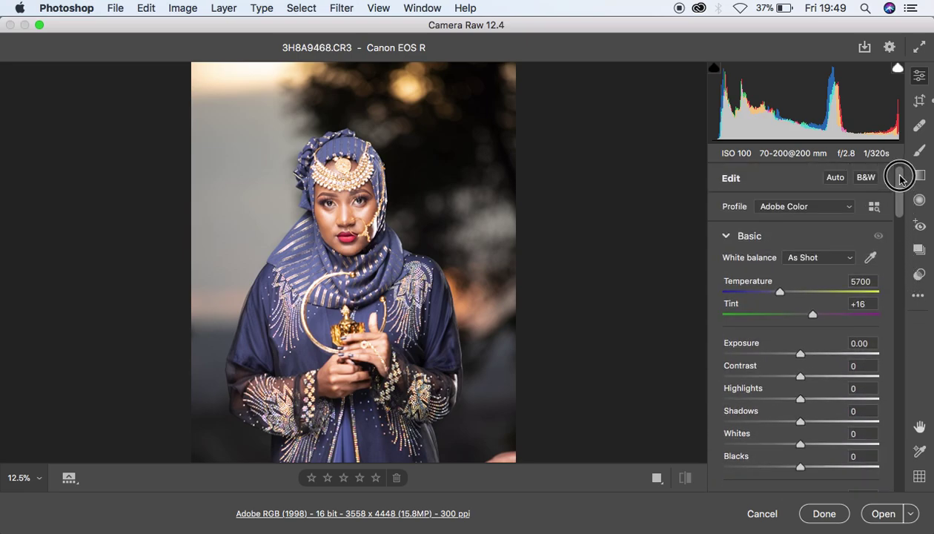
# Step: Switch the camera profile from Adobe Color to Adobe Landscape
pyautogui.click(794, 210)
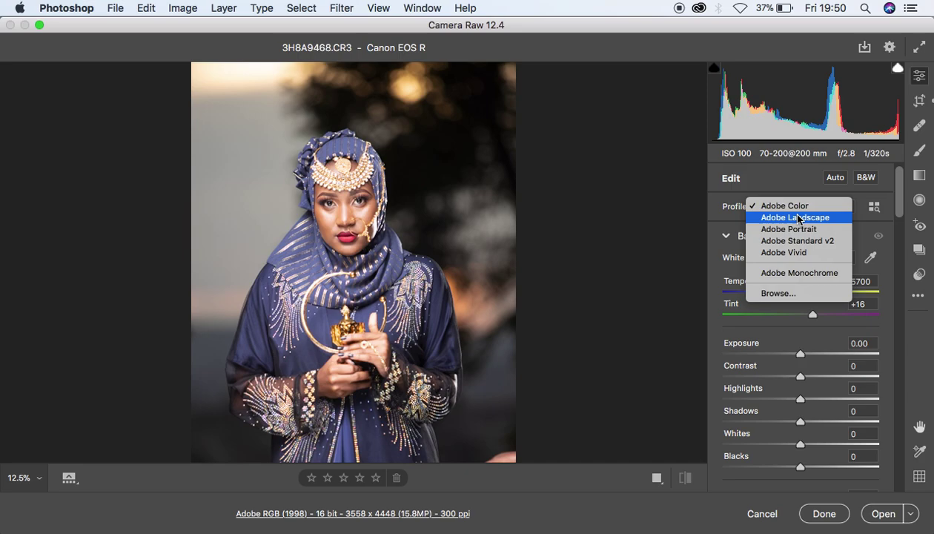
pyautogui.click(799, 218)
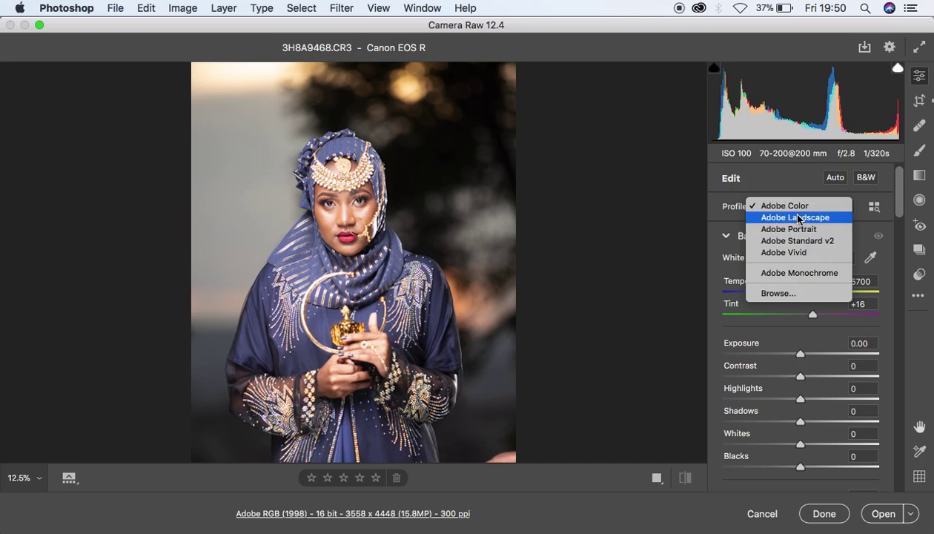
pyautogui.keyDown('alt'); pyautogui.click(578, 259); pyautogui.keyUp('alt')
pyautogui.click(579, 257)
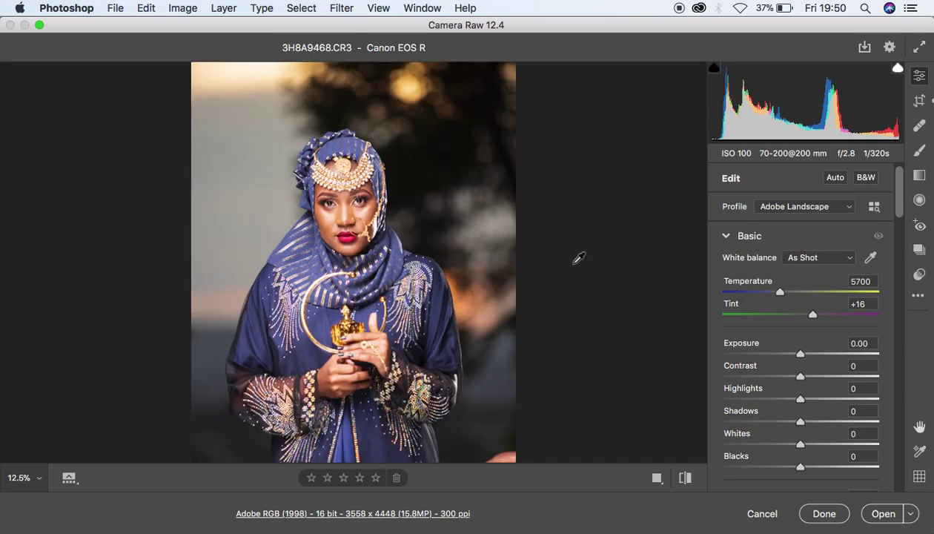
# Step: Flip between the default and Adobe Landscape renderings to compare, ending on Adobe Landscape
pyautogui.click(684, 479)
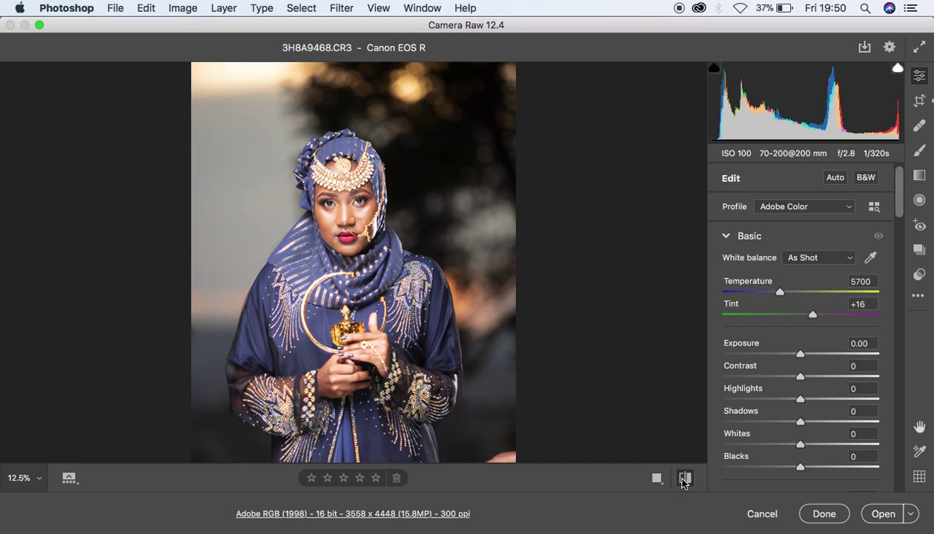
pyautogui.click(683, 479)
pyautogui.click(684, 479)
pyautogui.click(684, 479)
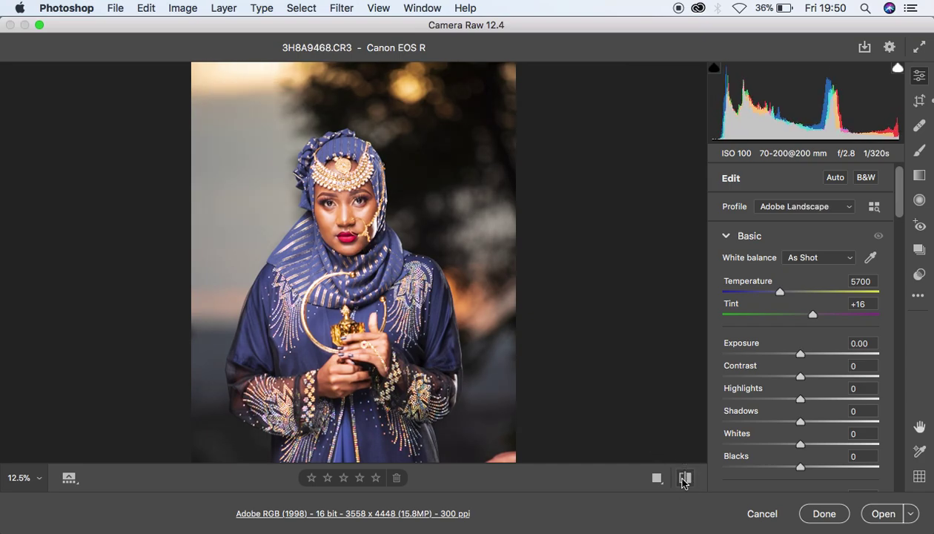
pyautogui.click(683, 479)
pyautogui.click(684, 479)
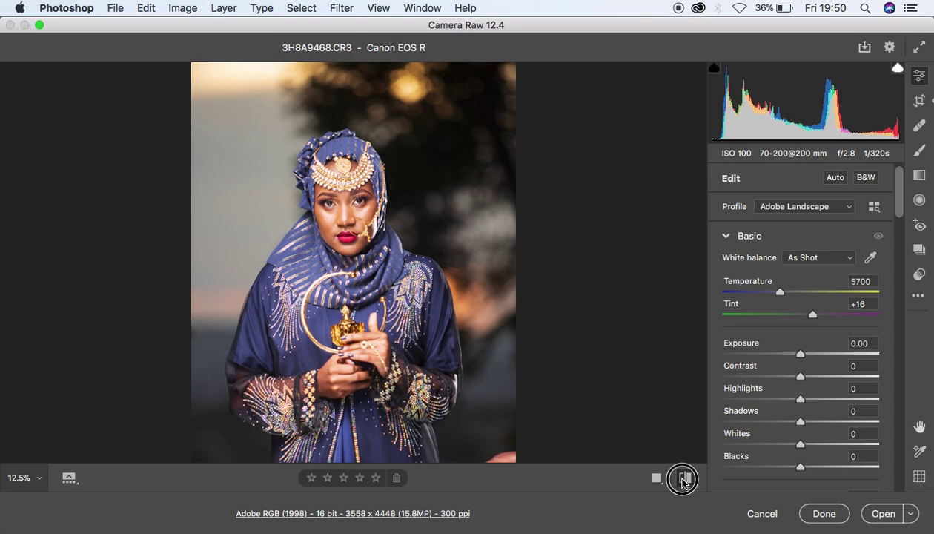
pyautogui.click(683, 479)
pyautogui.click(683, 479)
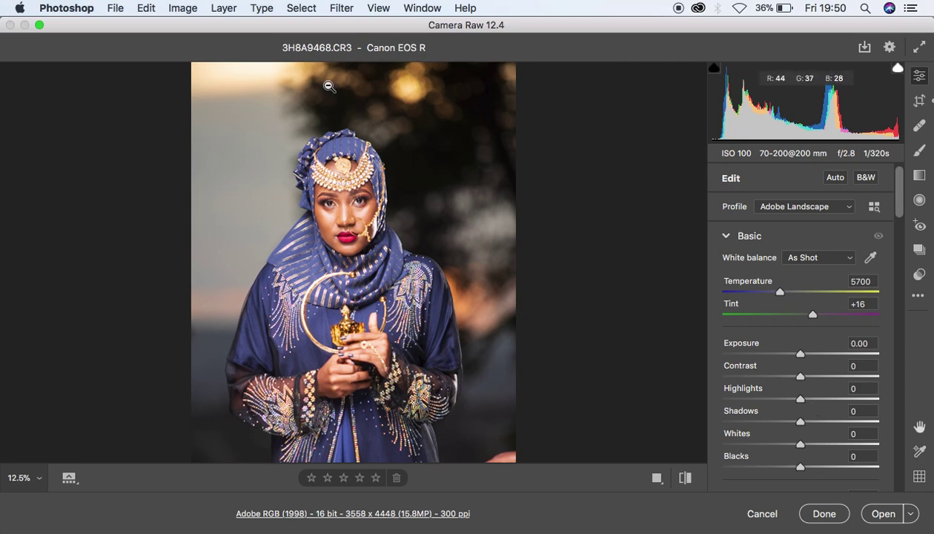
# Step: Lower Highlights to -73 and Whites to -23
pyautogui.click(800, 398)
pyautogui.moveTo(801, 399); pyautogui.dragTo(744, 399)
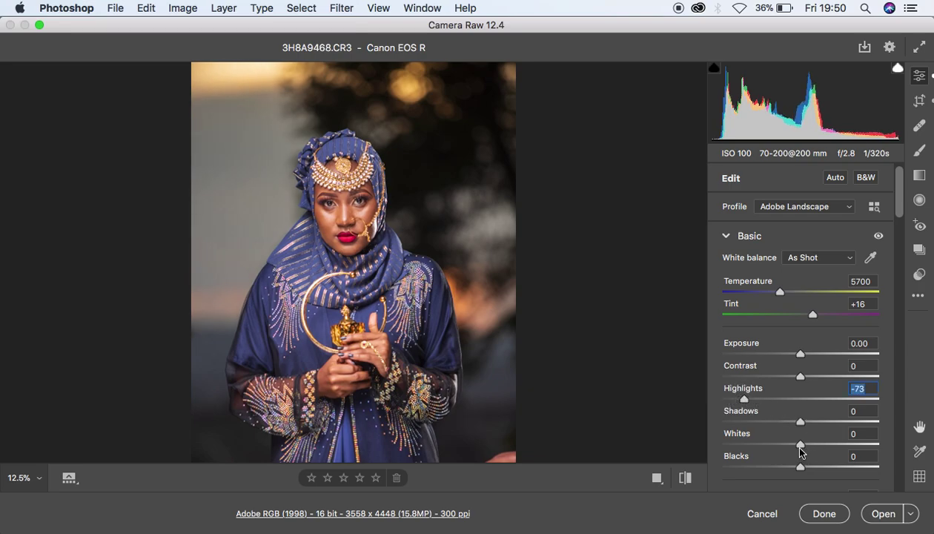
pyautogui.moveTo(800, 447); pyautogui.dragTo(780, 447)
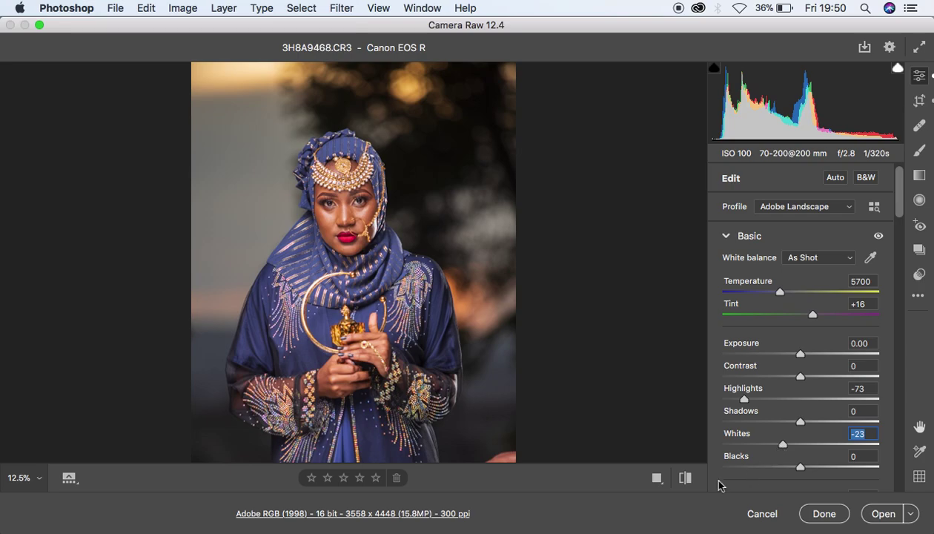
# Step: Compare before and after the tone edits, ending on the edited view
pyautogui.click(684, 477)
pyautogui.click(687, 477)
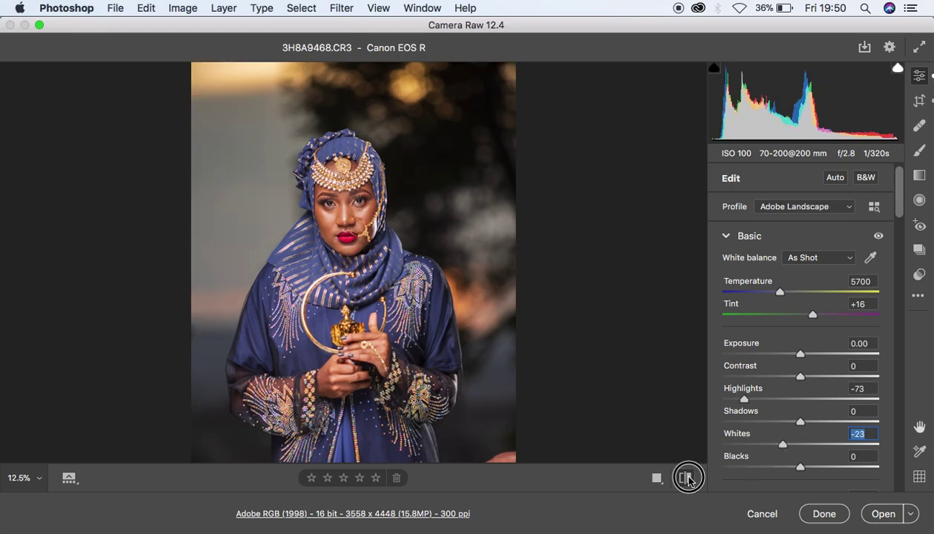
pyautogui.click(687, 477)
pyautogui.click(687, 478)
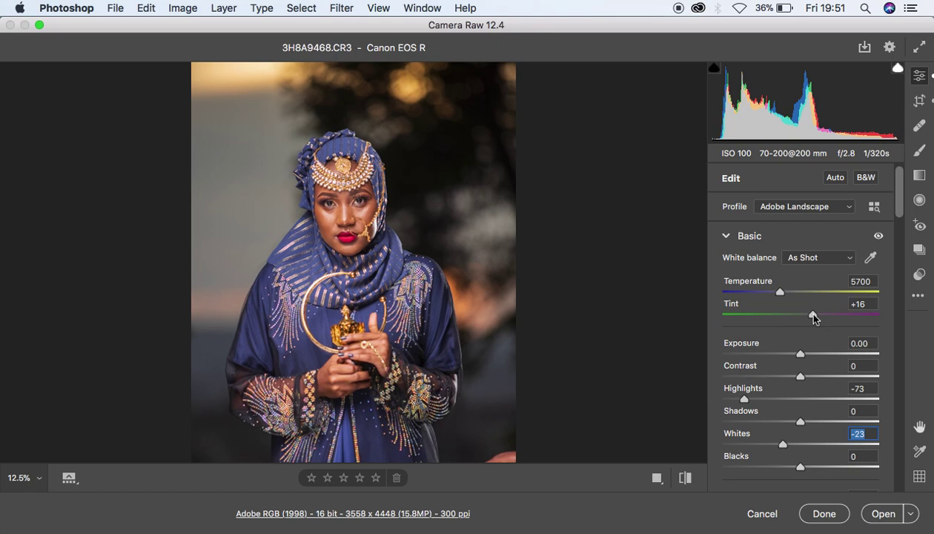
# Step: Set Tint to +8 for a Custom white balance, Blacks to -8 and Contrast to -6
pyautogui.moveTo(813, 313); pyautogui.dragTo(810, 317)
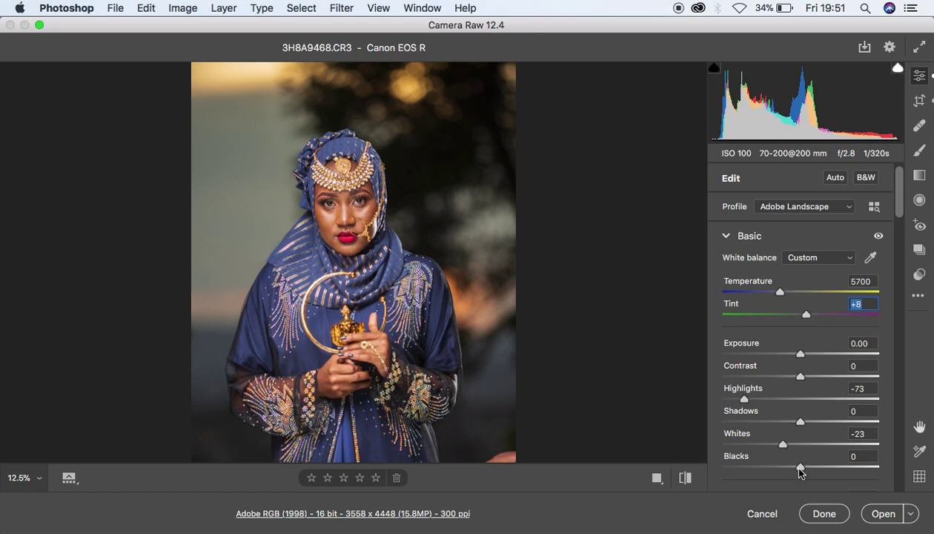
pyautogui.moveTo(800, 469); pyautogui.dragTo(794, 470)
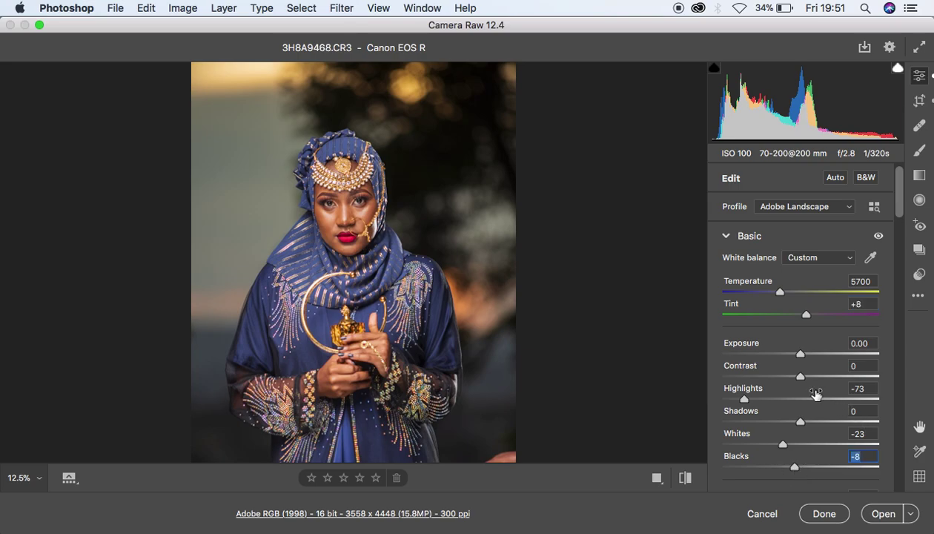
pyautogui.moveTo(805, 381); pyautogui.dragTo(798, 377)
pyautogui.moveTo(900, 203); pyautogui.dragTo(900, 250)
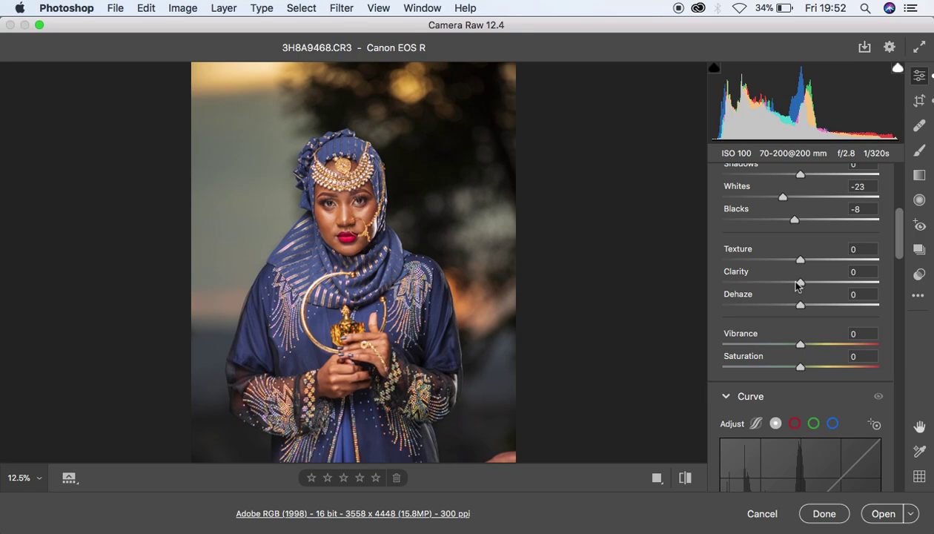
# Step: Raise Clarity to +3 and lower Vibrance to -2
pyautogui.moveTo(798, 284); pyautogui.dragTo(802, 283)
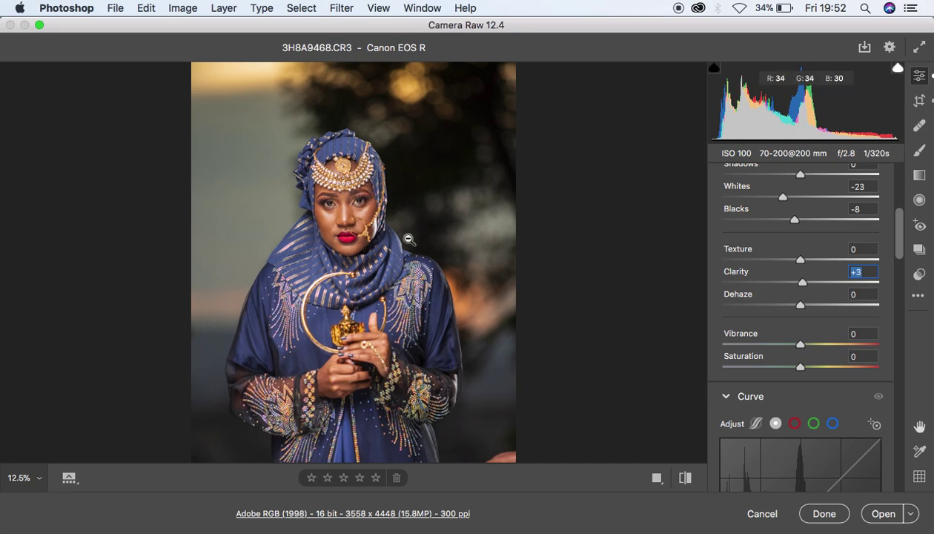
pyautogui.moveTo(801, 345); pyautogui.dragTo(799, 345)
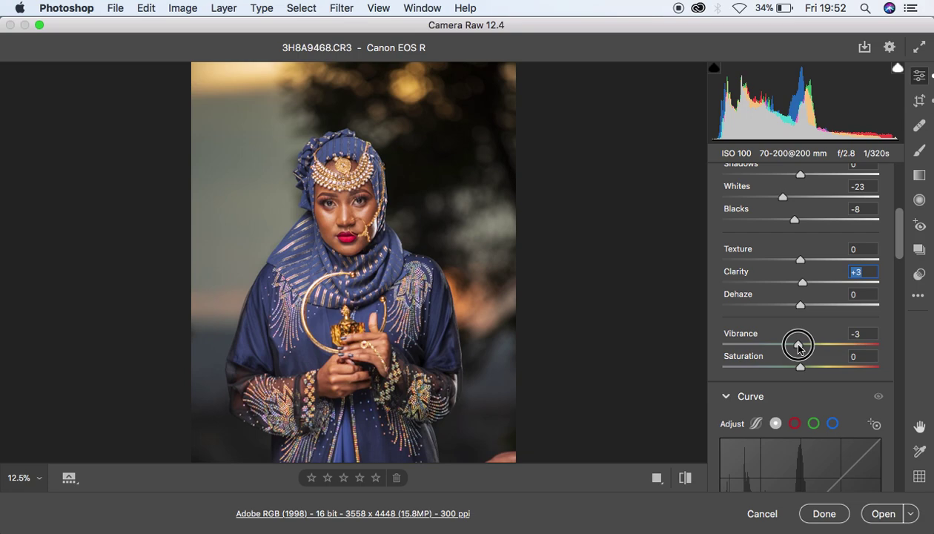
pyautogui.moveTo(799, 344); pyautogui.dragTo(800, 345)
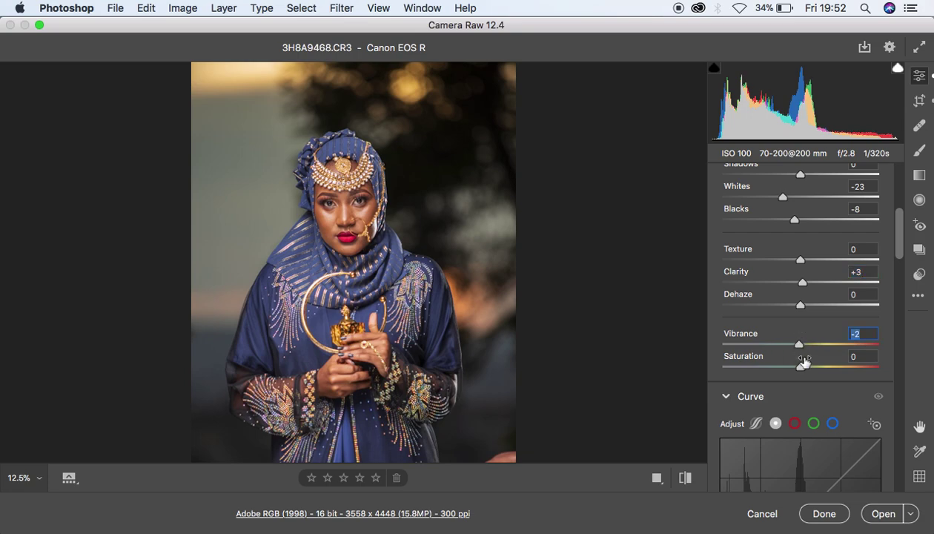
# Step: Compare the edits against the default settings, ending on the edited look
pyautogui.click(685, 478)
pyautogui.click(685, 479)
pyautogui.click(685, 478)
pyautogui.click(685, 478)
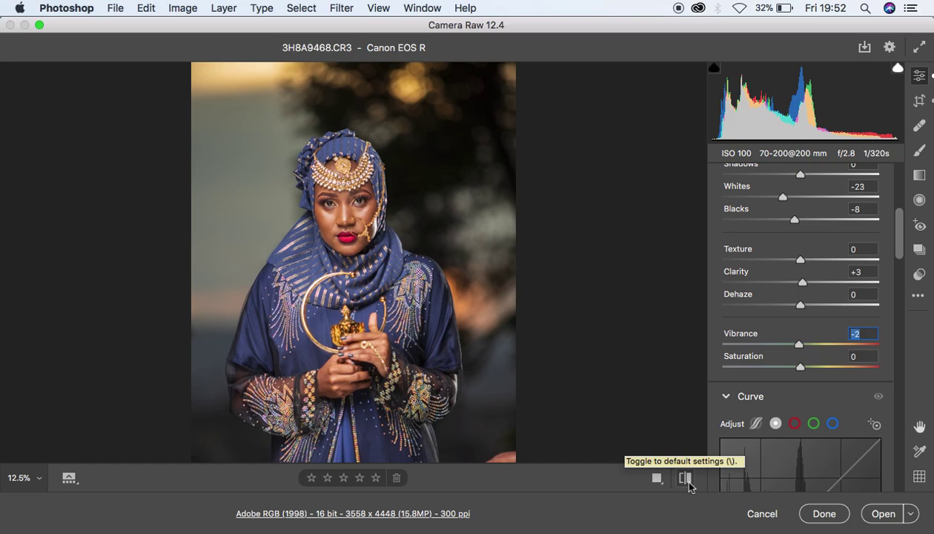
# Step: Set HSL Yellows luminance to -24 and saturation to +8, then zoom to 100% on the perfume bottle
pyautogui.moveTo(900, 244); pyautogui.dragTo(915, 357)
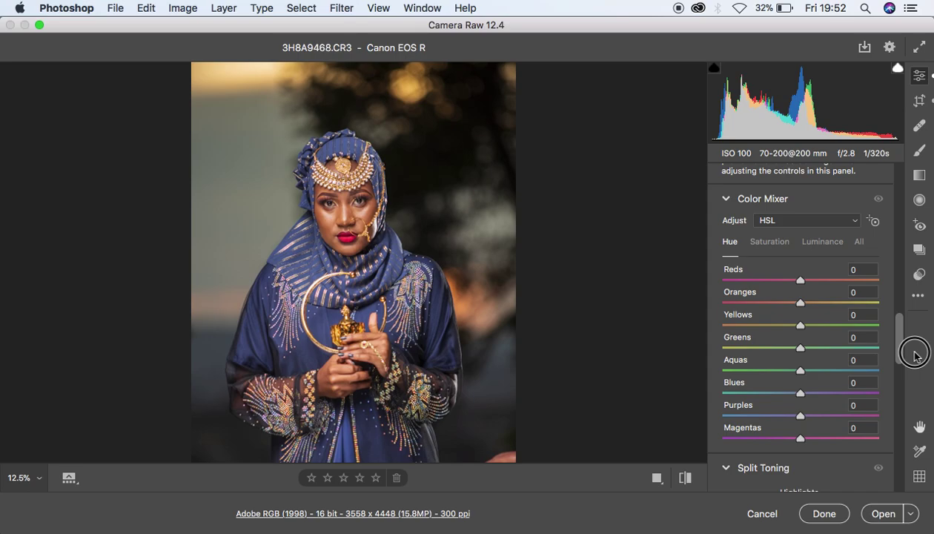
pyautogui.moveTo(915, 357); pyautogui.dragTo(915, 357)
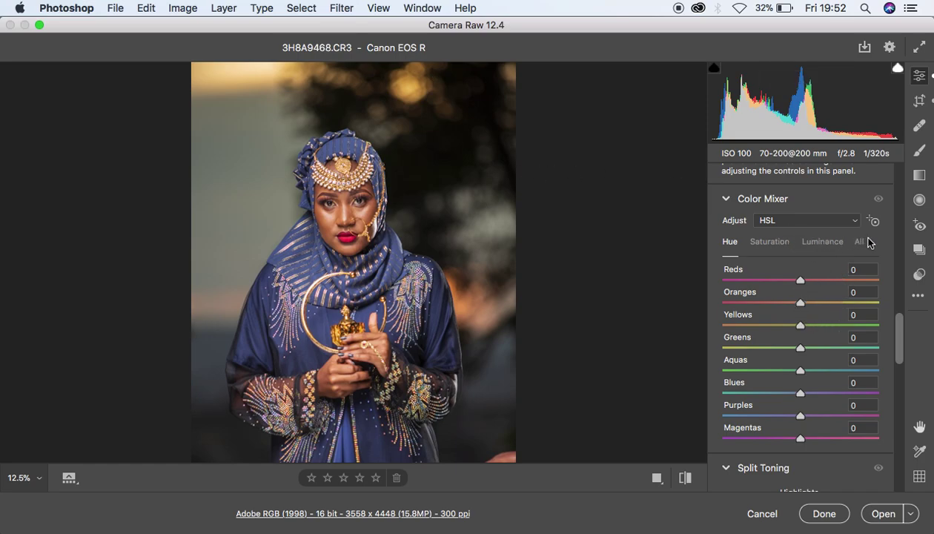
pyautogui.click(814, 245)
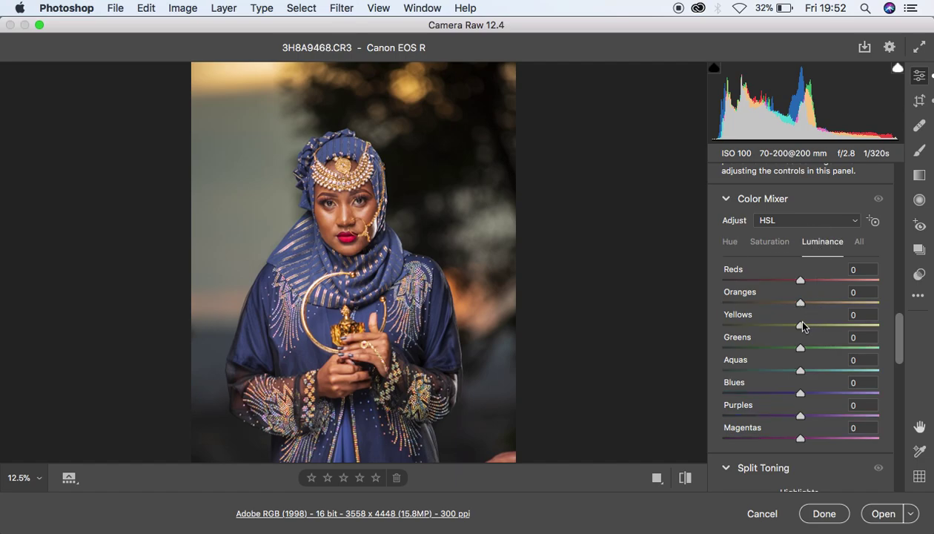
pyautogui.moveTo(800, 327); pyautogui.dragTo(780, 334)
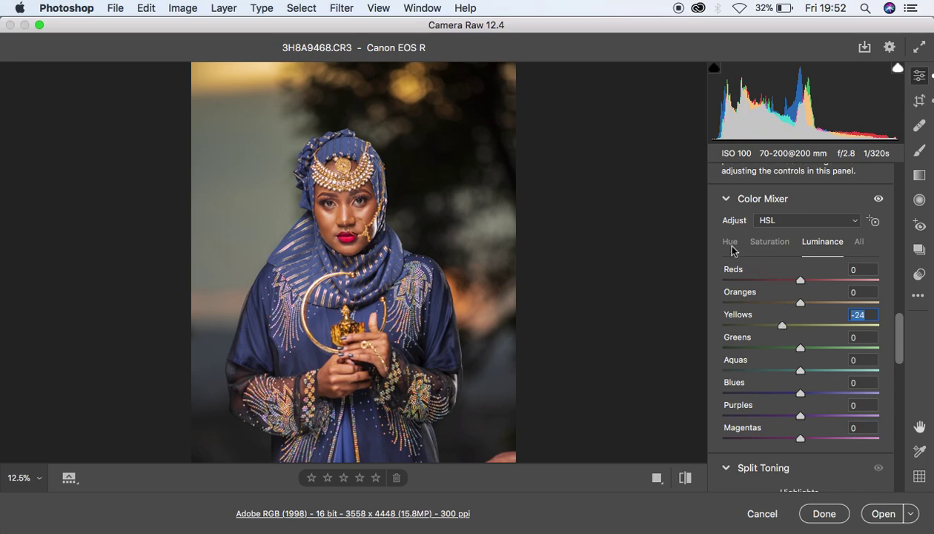
pyautogui.click(771, 247)
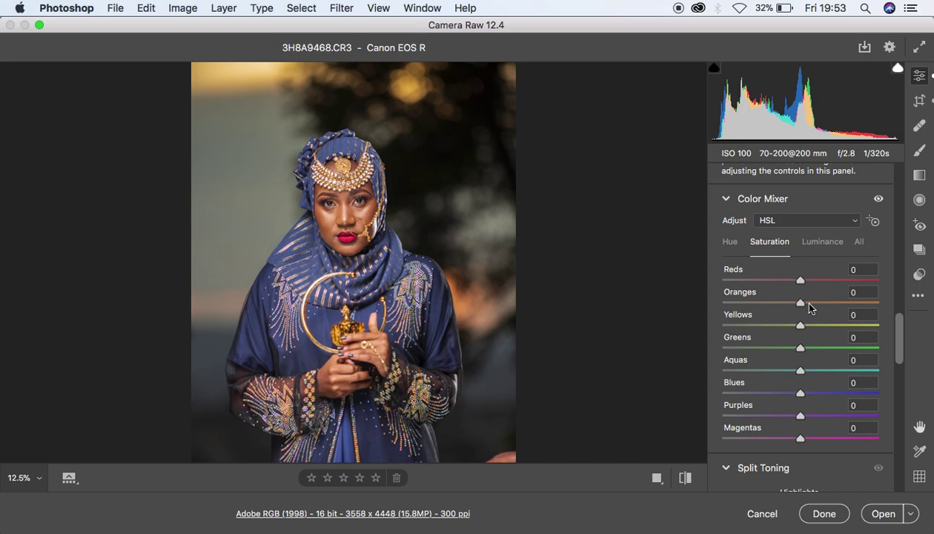
pyautogui.moveTo(803, 325); pyautogui.dragTo(810, 327)
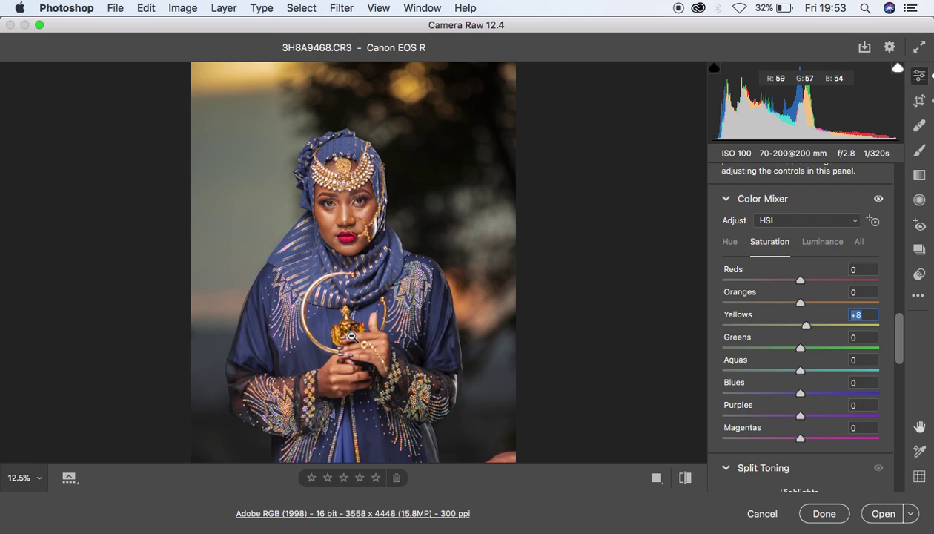
pyautogui.press('super+0')
pyautogui.click(346, 331)
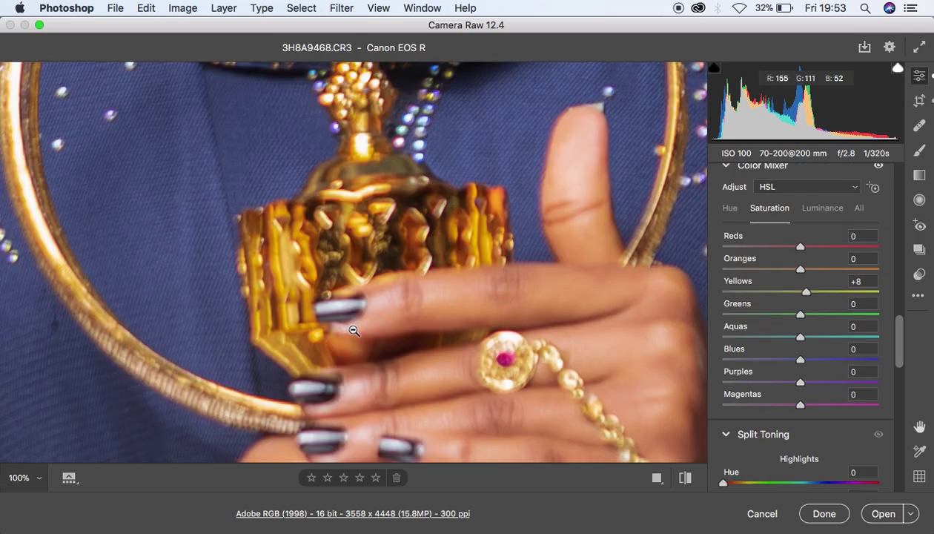
# Step: Zoom out to the full photo, then zoom to 100% on the model's face
pyautogui.keyDown('alt'); pyautogui.click(389, 221); pyautogui.keyUp('alt')
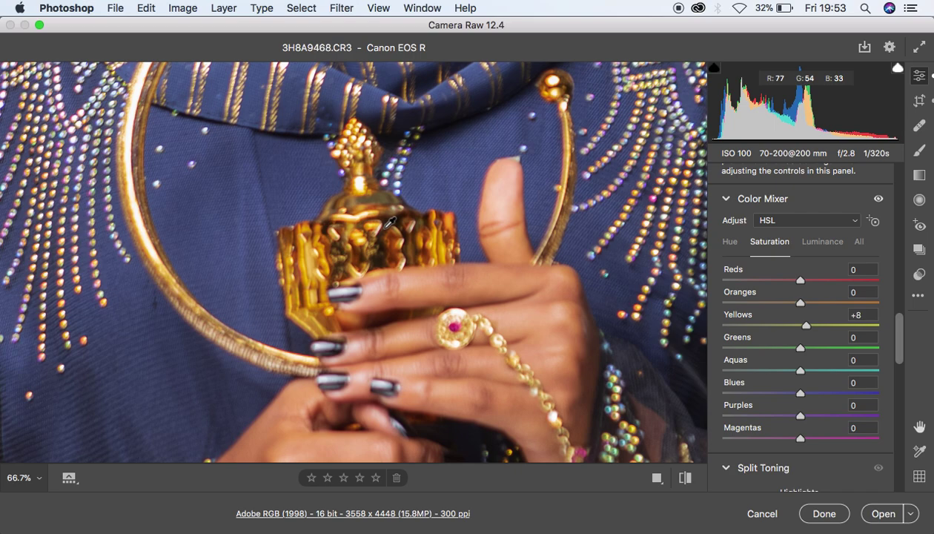
pyautogui.keyDown('alt'); pyautogui.click(389, 221); pyautogui.keyUp('alt')
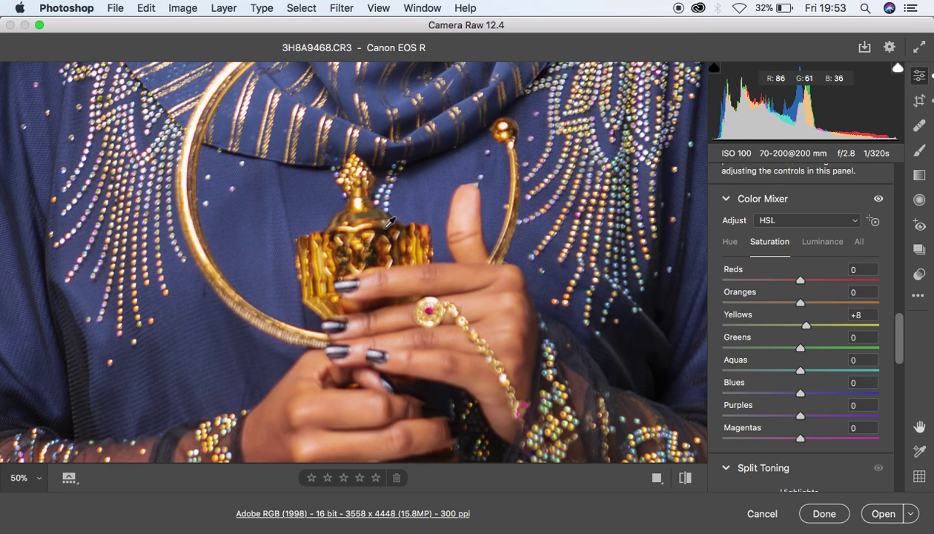
pyautogui.keyDown('alt'); pyautogui.click(389, 221); pyautogui.keyUp('alt')
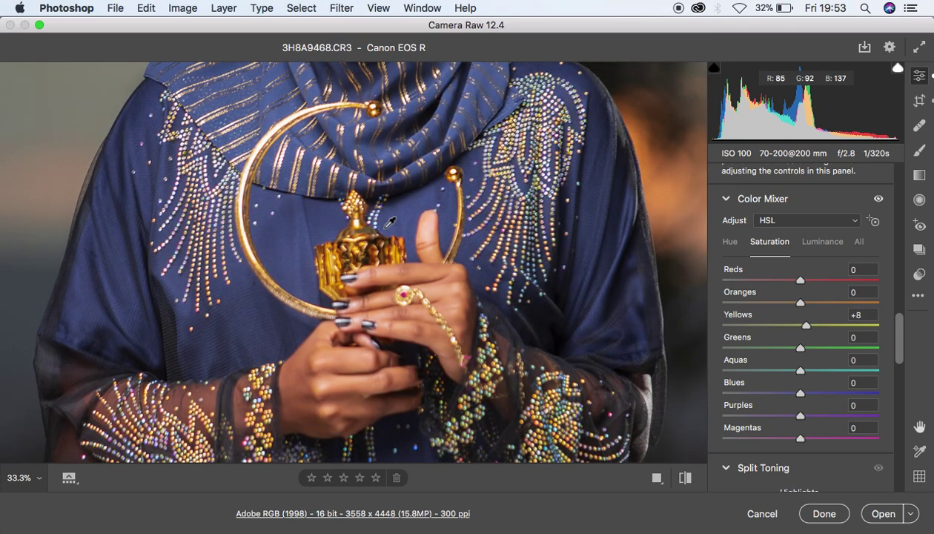
pyautogui.keyDown('alt'); pyautogui.click(389, 221); pyautogui.keyUp('alt')
pyautogui.keyDown('alt'); pyautogui.click(389, 221); pyautogui.keyUp('alt')
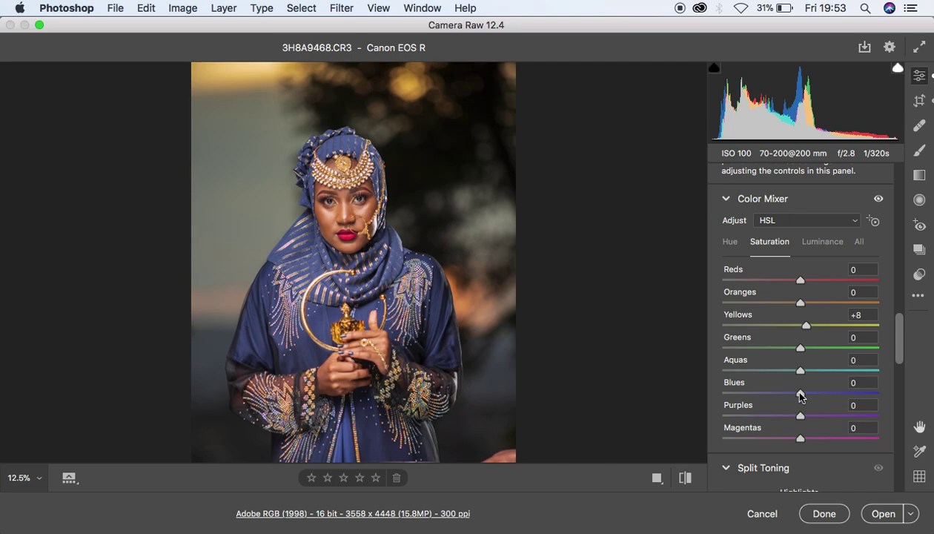
pyautogui.scroll(-5, 801, 397)
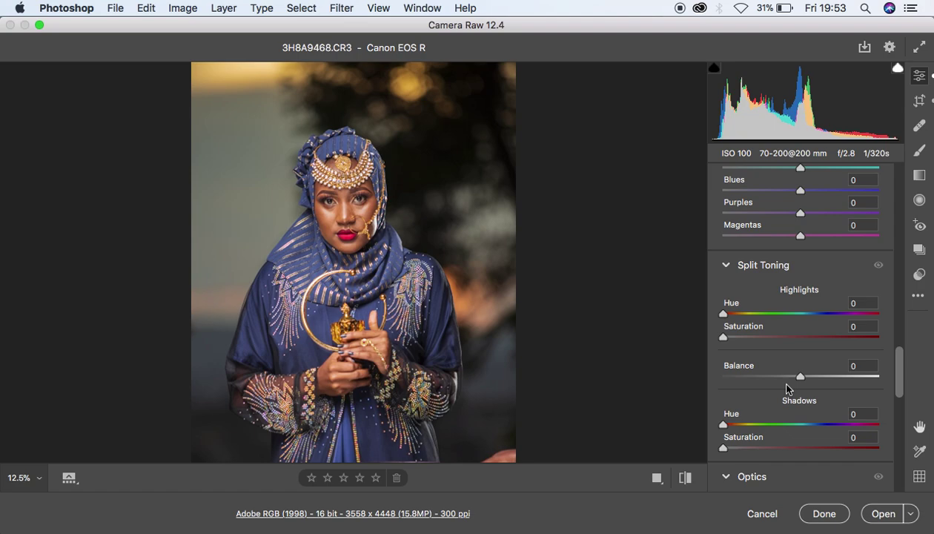
pyautogui.keyDown('alt'); pyautogui.click(358, 201); pyautogui.keyUp('alt')
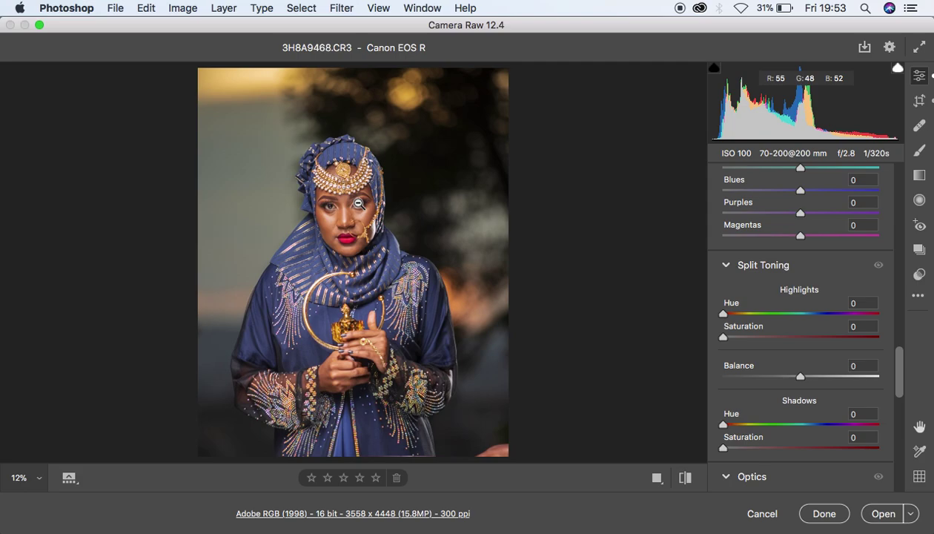
pyautogui.click(358, 202)
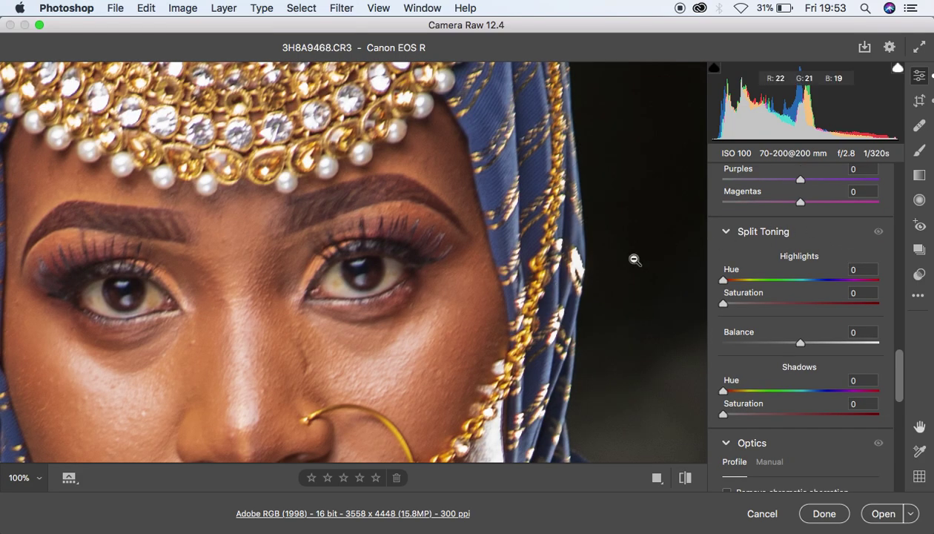
# Step: Set up an Adjustment Brush with Temperature -21, Tint +63, Highlights +4, Whites +3 and Saturation -63
pyautogui.moveTo(317, 251); pyautogui.dragTo(476, 246)
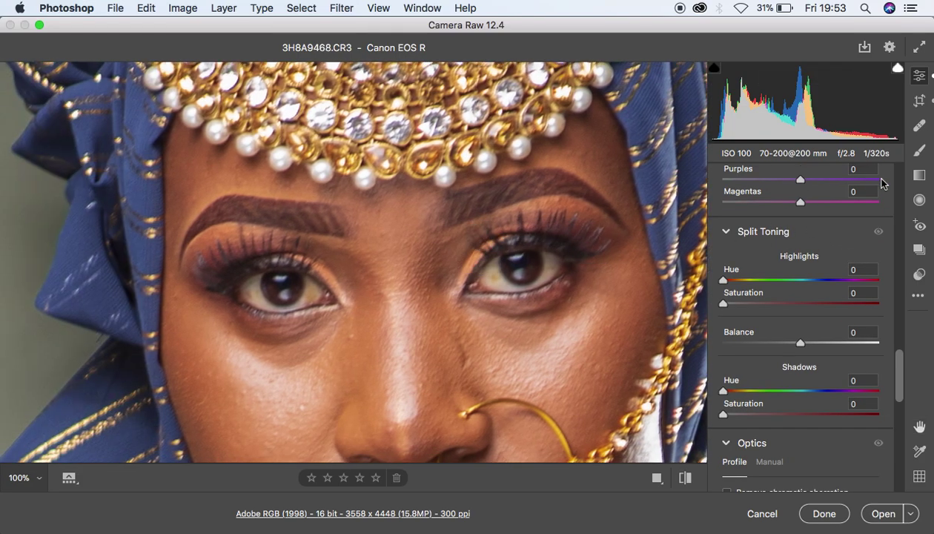
pyautogui.click(919, 150)
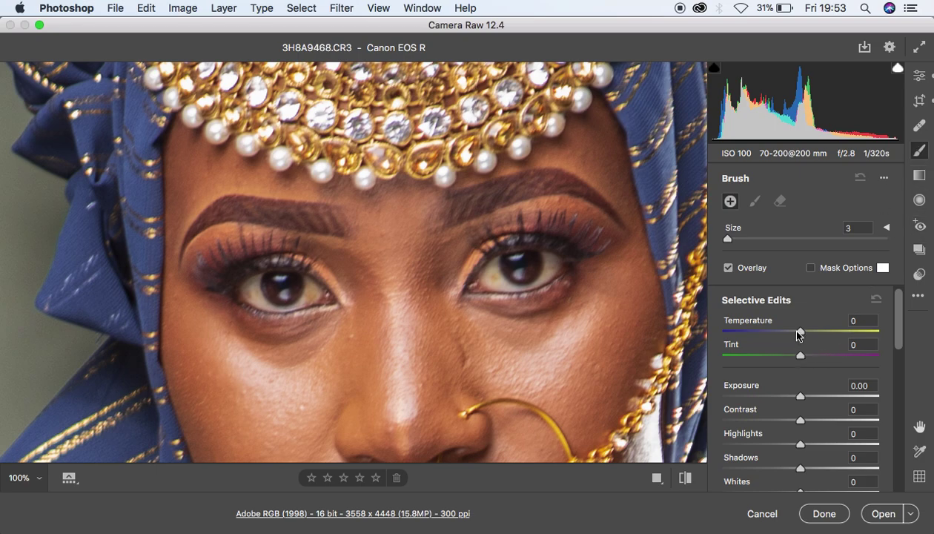
pyautogui.moveTo(803, 335); pyautogui.dragTo(784, 332)
pyautogui.moveTo(801, 357); pyautogui.dragTo(851, 359)
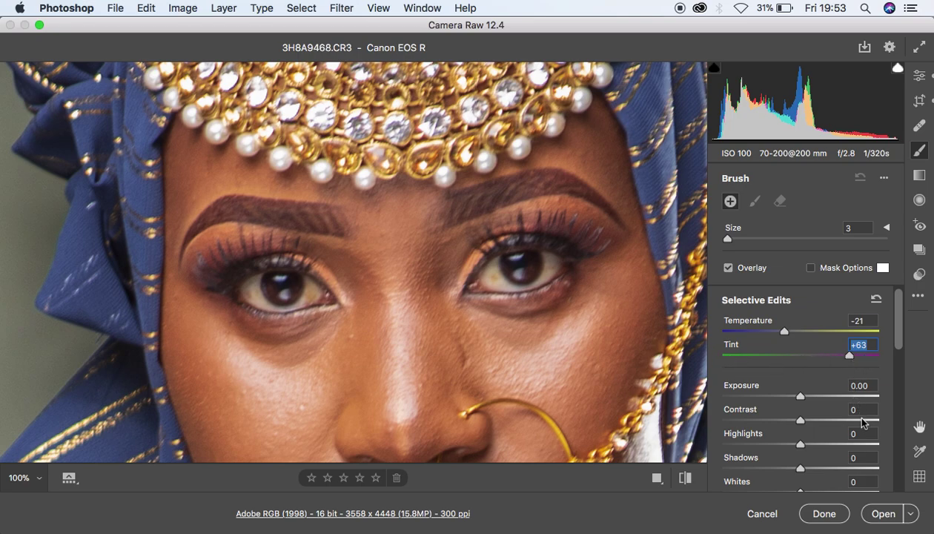
pyautogui.moveTo(800, 444); pyautogui.dragTo(805, 445)
pyautogui.moveTo(803, 491); pyautogui.dragTo(807, 493)
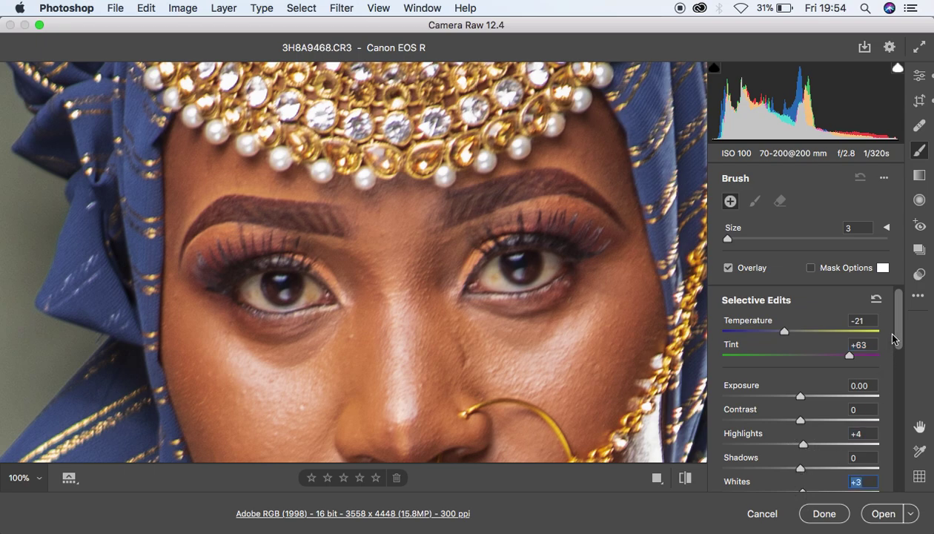
pyautogui.moveTo(898, 342); pyautogui.dragTo(911, 429)
pyautogui.moveTo(758, 446); pyautogui.dragTo(751, 445)
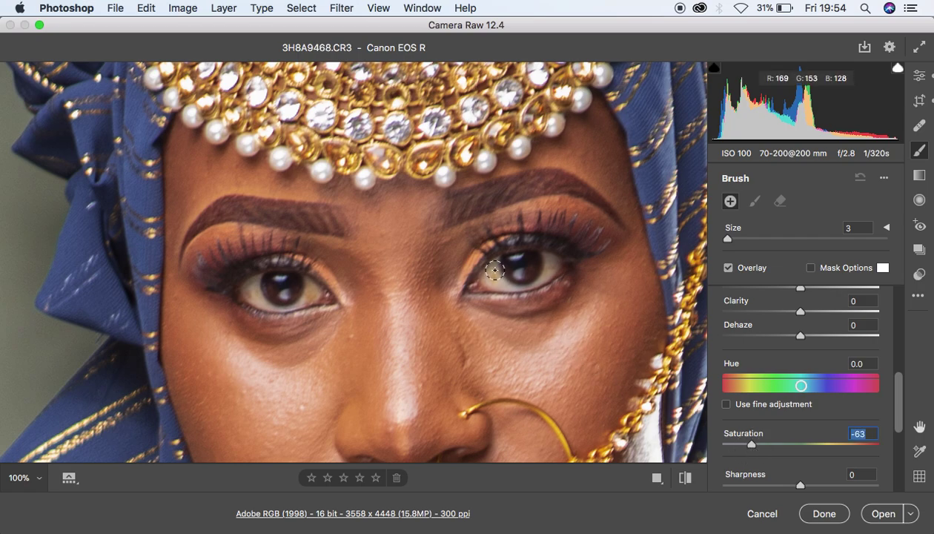
# Step: Paint the brush adjustment over both eyes and zoom the preview out a step
pyautogui.moveTo(495, 273)
pyautogui.mouseDown()
pyautogui.moveTo(525, 282)
pyautogui.moveTo(543, 264)
pyautogui.mouseUp()
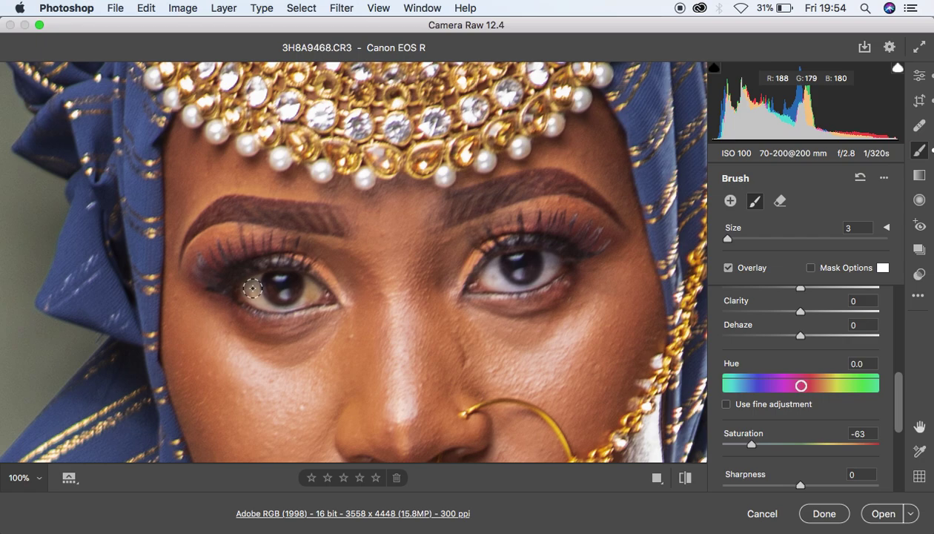
pyautogui.moveTo(252, 284)
pyautogui.mouseDown()
pyautogui.moveTo(305, 288)
pyautogui.moveTo(261, 298)
pyautogui.moveTo(251, 281)
pyautogui.moveTo(276, 297)
pyautogui.moveTo(313, 285)
pyautogui.moveTo(311, 300)
pyautogui.moveTo(270, 298)
pyautogui.moveTo(250, 288)
pyautogui.moveTo(292, 293)
pyautogui.moveTo(307, 283)
pyautogui.moveTo(301, 297)
pyautogui.moveTo(327, 296)
pyautogui.mouseUp()
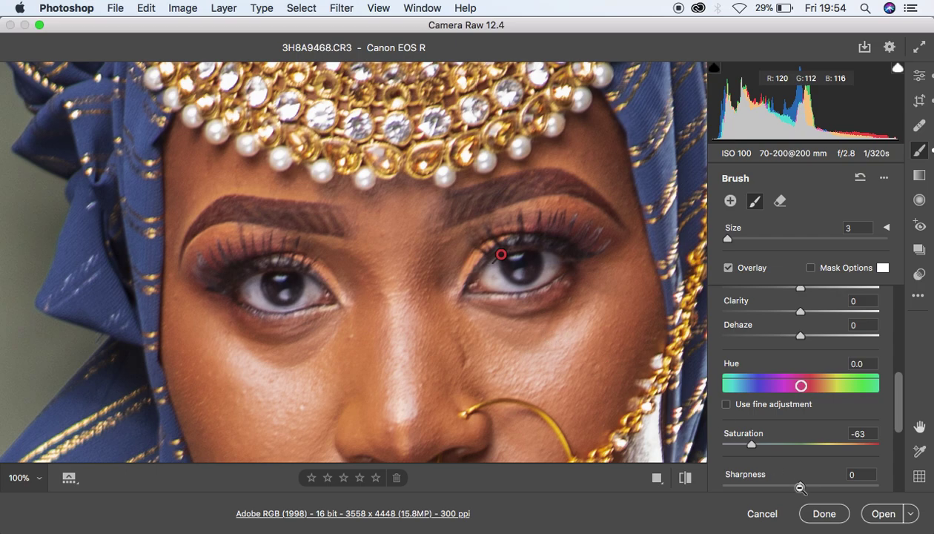
pyautogui.press('super+minus')
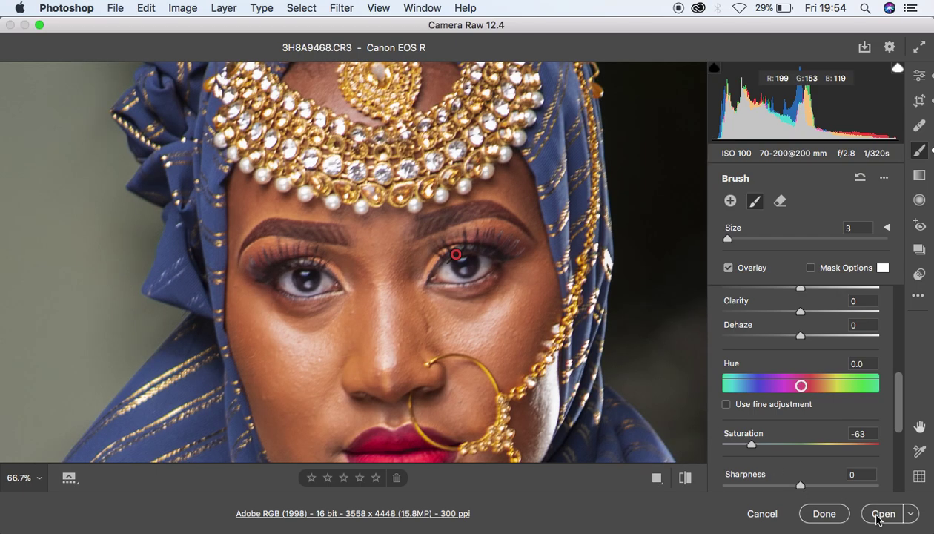
# Step: Open the edited photo in Photoshop and add a Selective Color adjustment layer above the Background
pyautogui.click(879, 513)
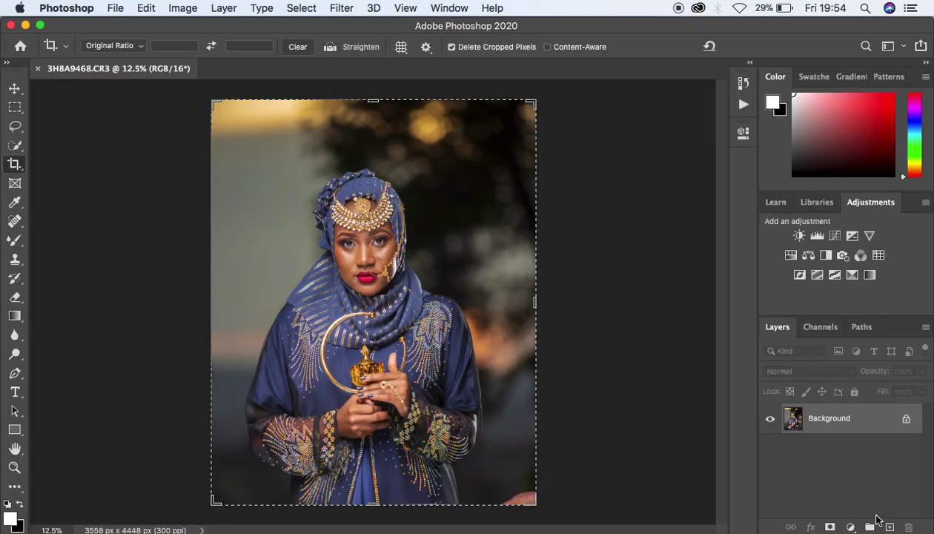
pyautogui.click(15, 126)
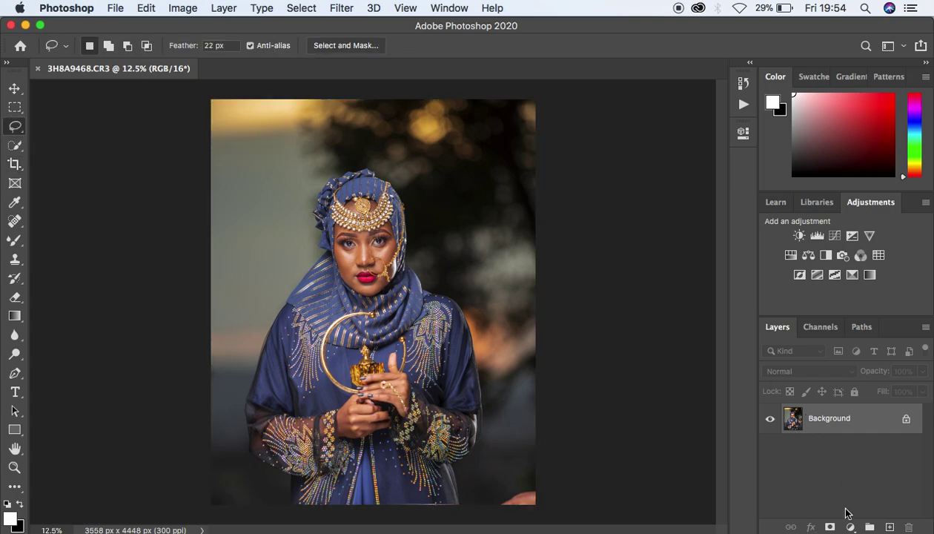
pyautogui.click(851, 527)
pyautogui.click(858, 526)
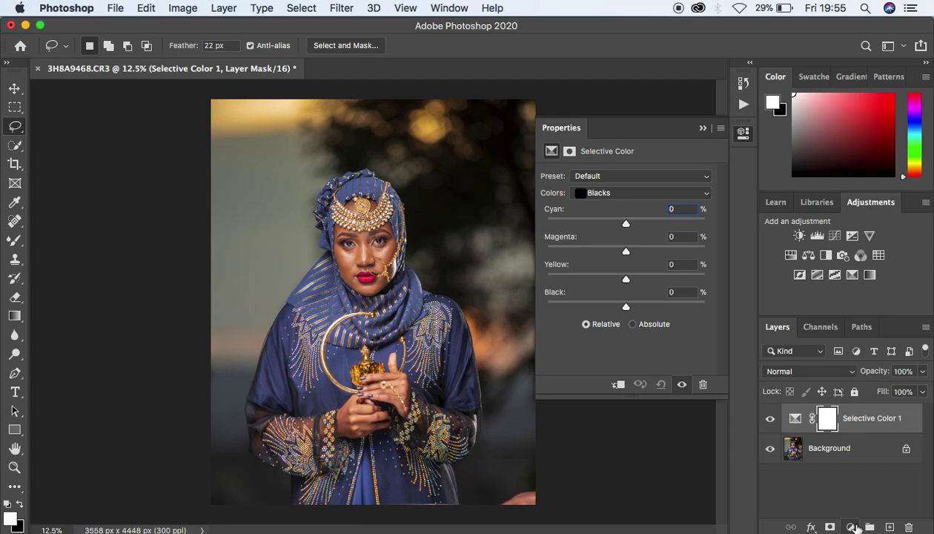
# Step: With Blacks as the Selective Color range, raise Black to +6
pyautogui.click(606, 194)
pyautogui.click(605, 193)
pyautogui.moveTo(627, 306); pyautogui.dragTo(631, 307)
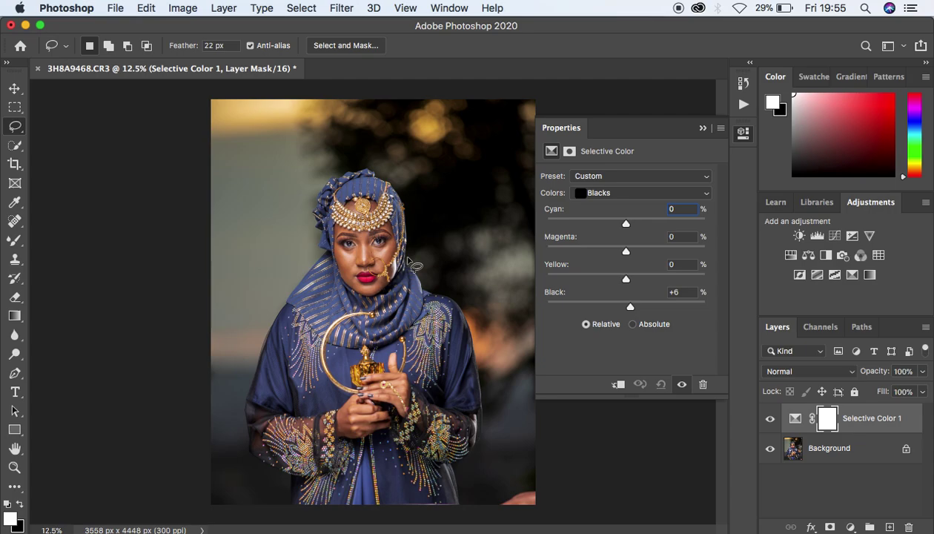
# Step: Zoom out to 12.5% and toggle Selective Color 1 on and off to compare
pyautogui.press('super+equal')
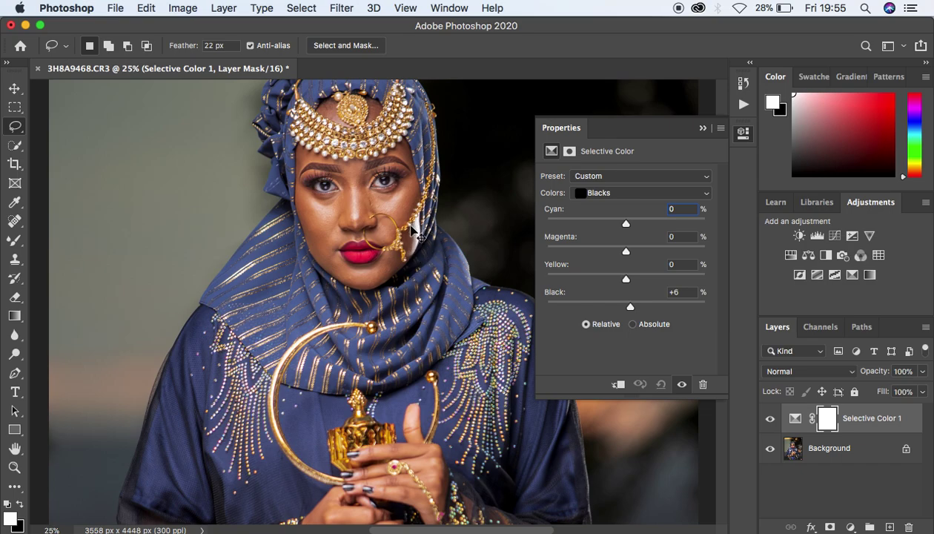
pyautogui.press('super+minus')
pyautogui.press('super+minus')
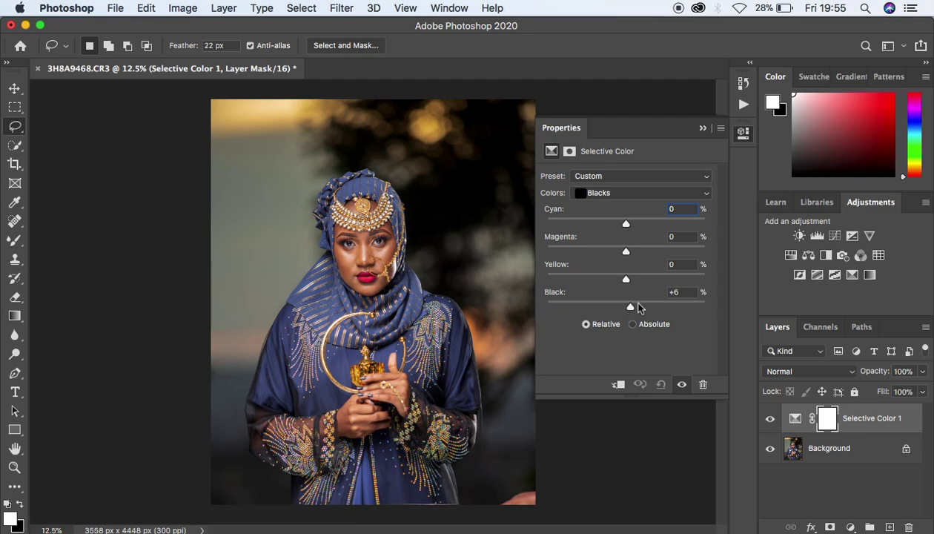
pyautogui.click(681, 386)
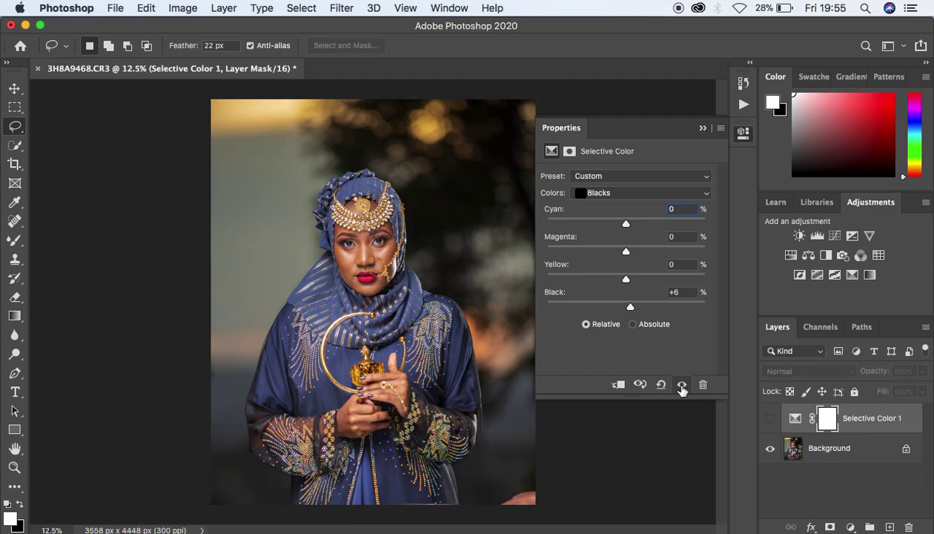
pyautogui.click(681, 385)
pyautogui.click(681, 384)
pyautogui.click(681, 385)
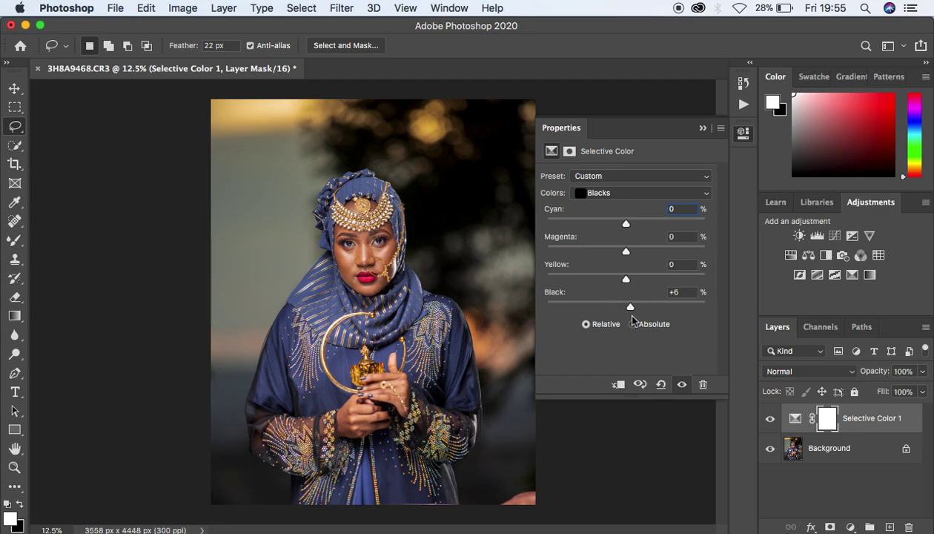
# Step: Lower Yellow in the Blacks range to -12, going through -6 first
pyautogui.click(625, 280)
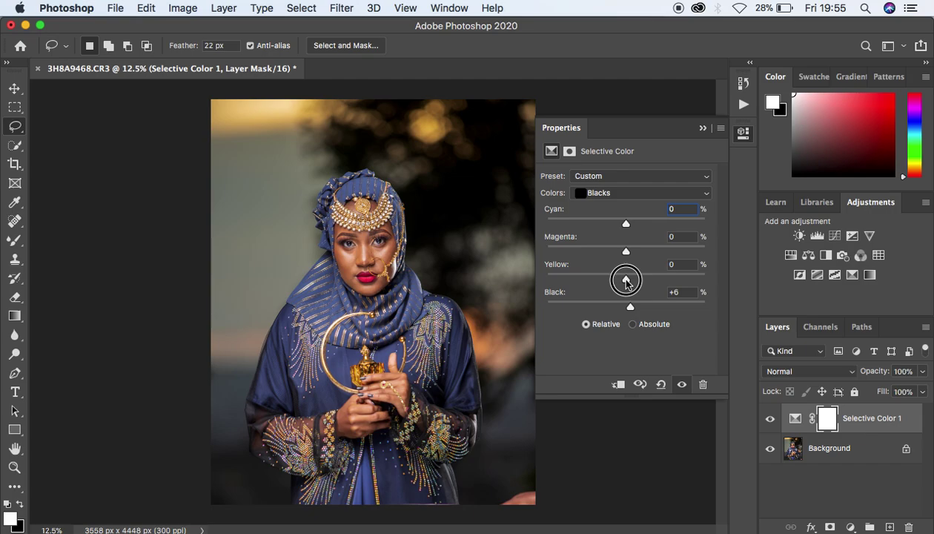
pyautogui.moveTo(626, 279); pyautogui.dragTo(619, 280)
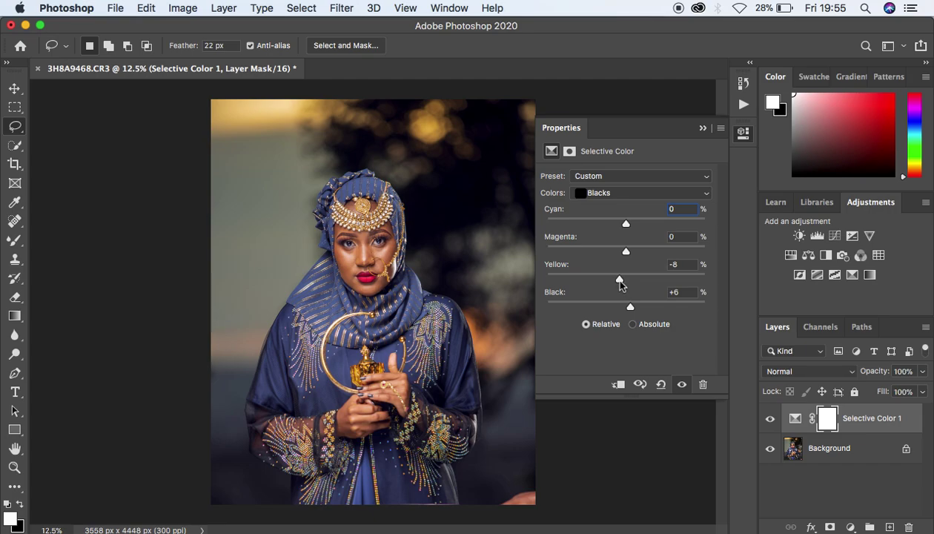
pyautogui.moveTo(620, 282); pyautogui.dragTo(618, 282)
# Step: Toggle Selective Color 1 visibility to compare before and after, then close its properties
pyautogui.click(678, 390)
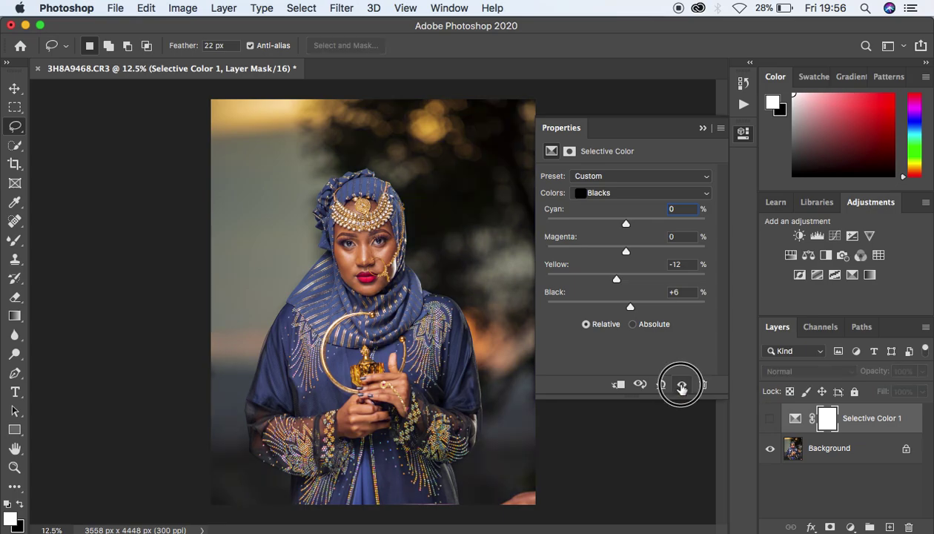
pyautogui.click(682, 386)
pyautogui.click(682, 387)
pyautogui.click(681, 386)
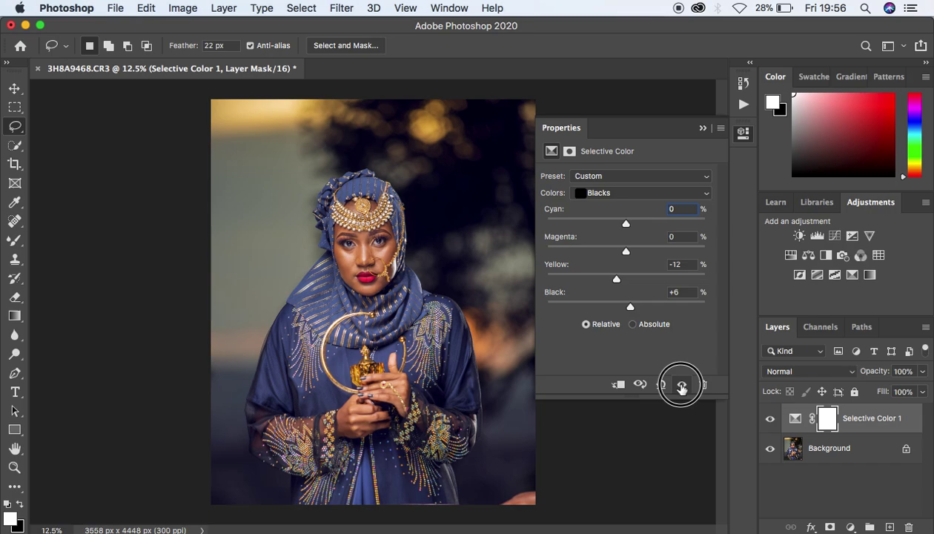
pyautogui.click(682, 387)
pyautogui.click(682, 386)
pyautogui.click(681, 386)
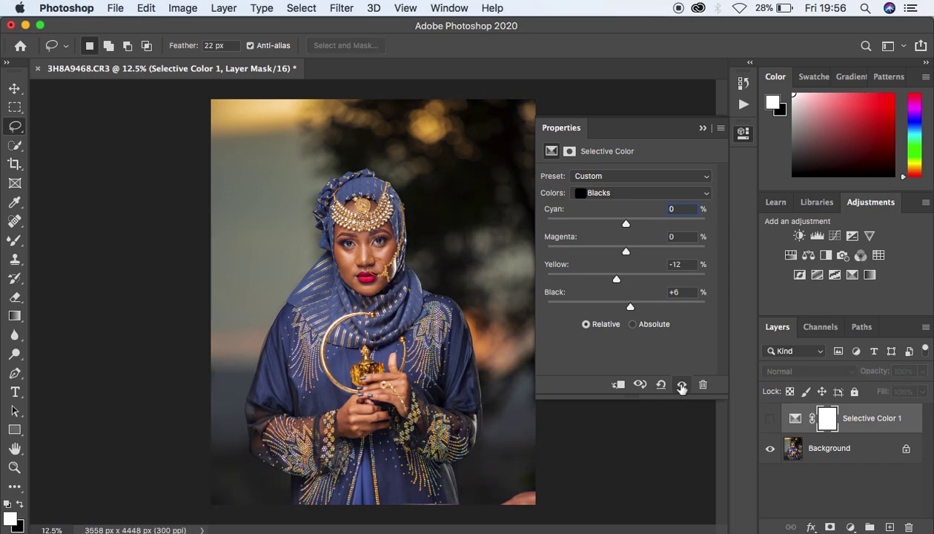
pyautogui.click(681, 387)
pyautogui.click(681, 387)
pyautogui.click(682, 387)
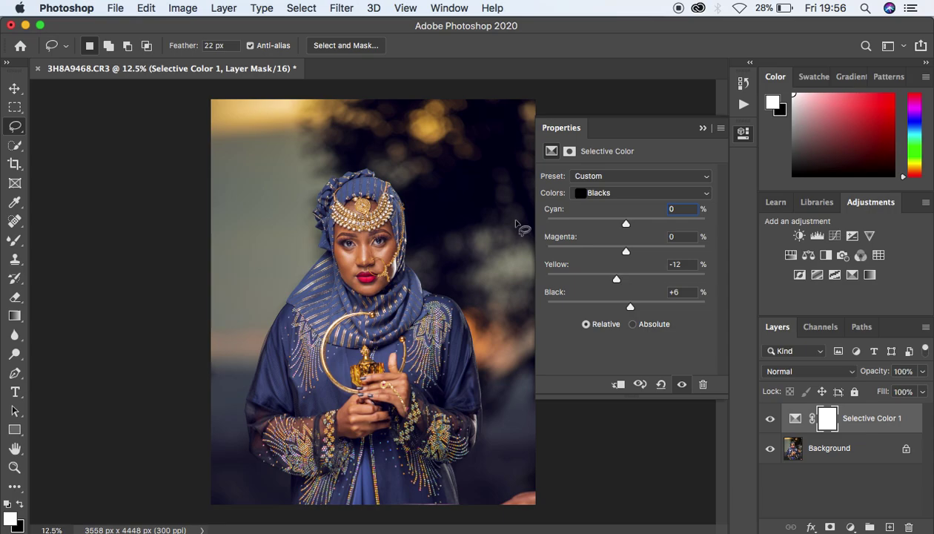
pyautogui.click(703, 129)
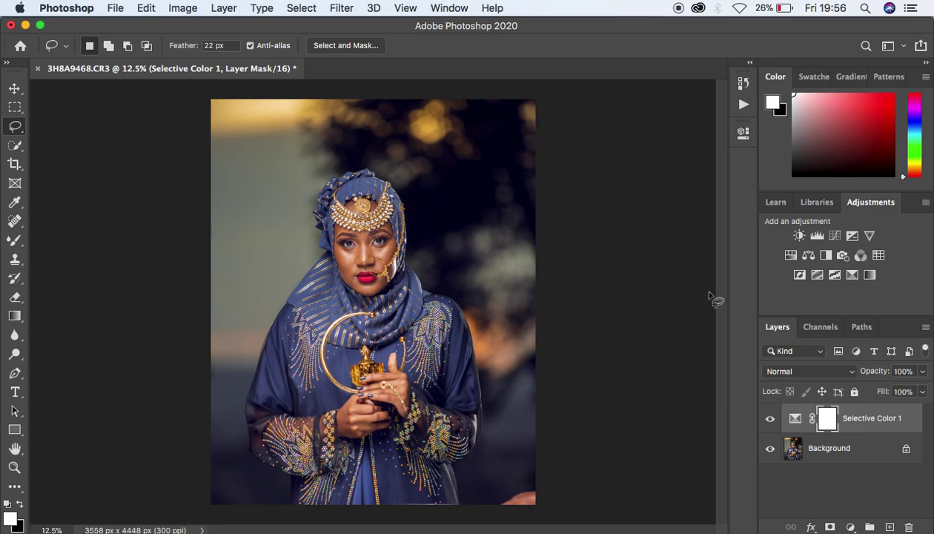
# Step: Add a Brightness/Contrast layer with Use Legacy on and Contrast 2, then reopen the adjustment list
pyautogui.click(851, 527)
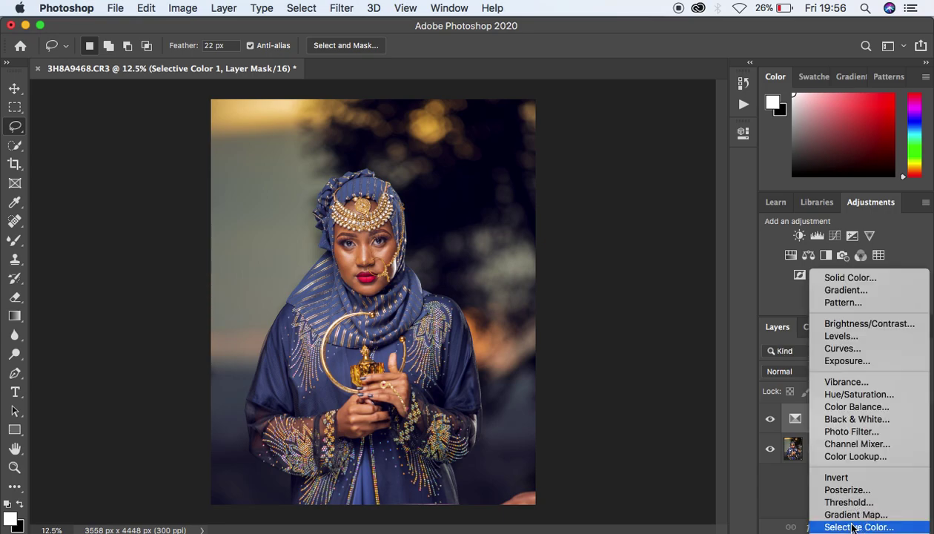
pyautogui.click(849, 330)
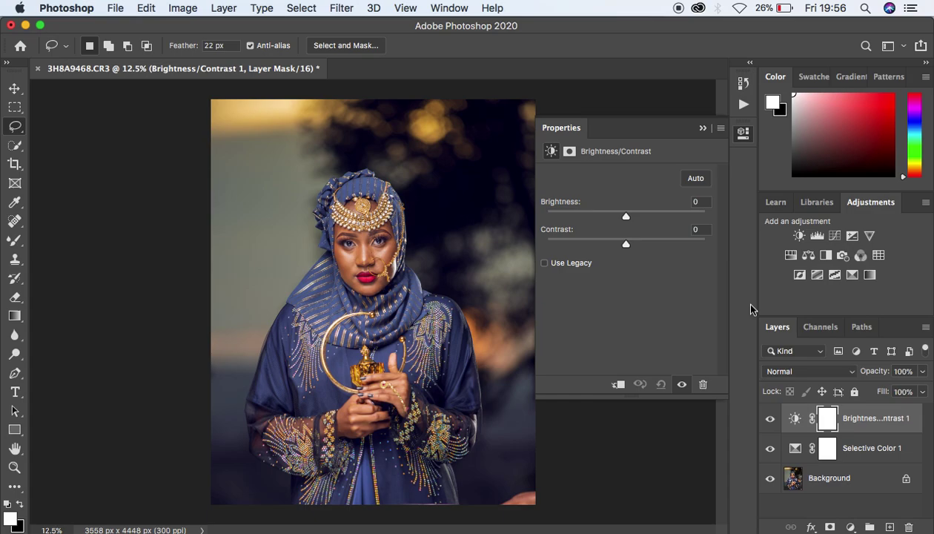
pyautogui.click(545, 264)
pyautogui.moveTo(627, 244); pyautogui.dragTo(627, 245)
pyautogui.click(703, 129)
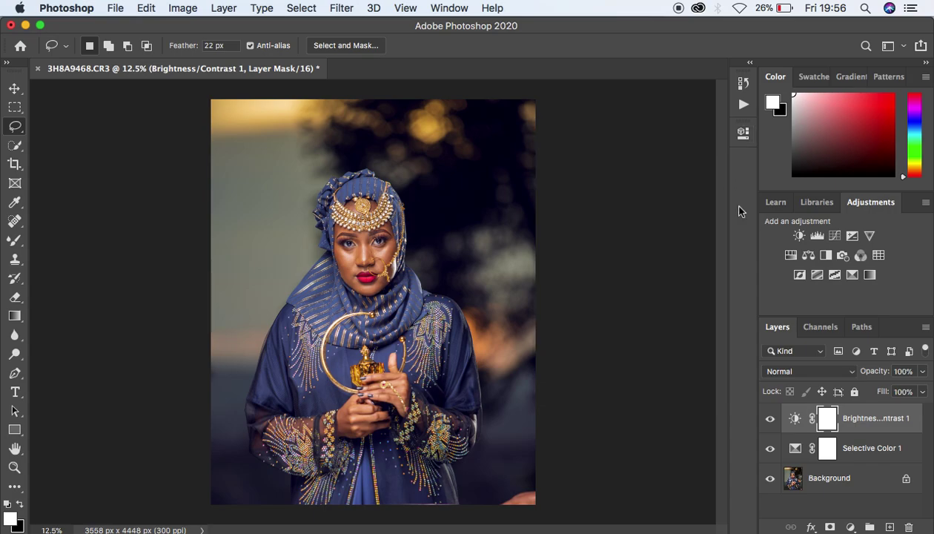
pyautogui.click(852, 527)
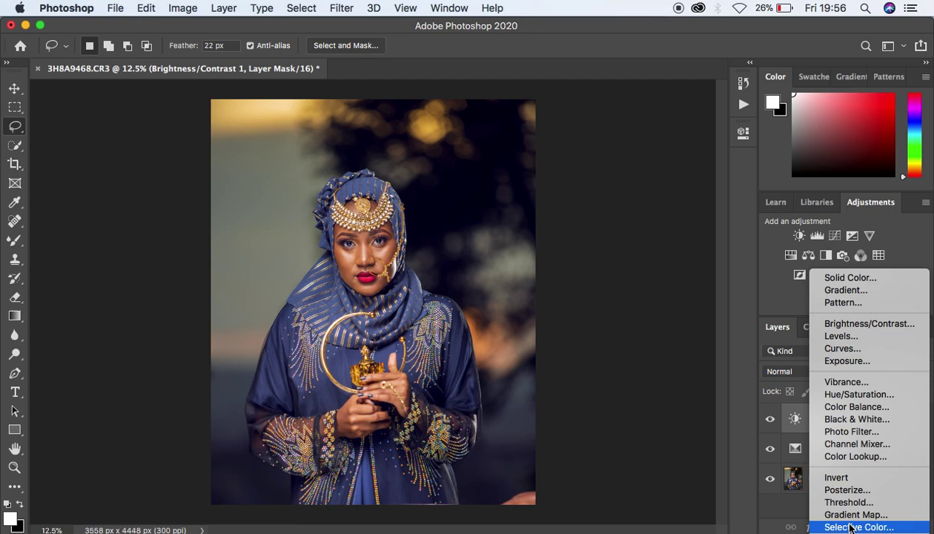
# Step: Add a Selective Color 2 layer and set Black in the Blacks range to -7
pyautogui.click(851, 527)
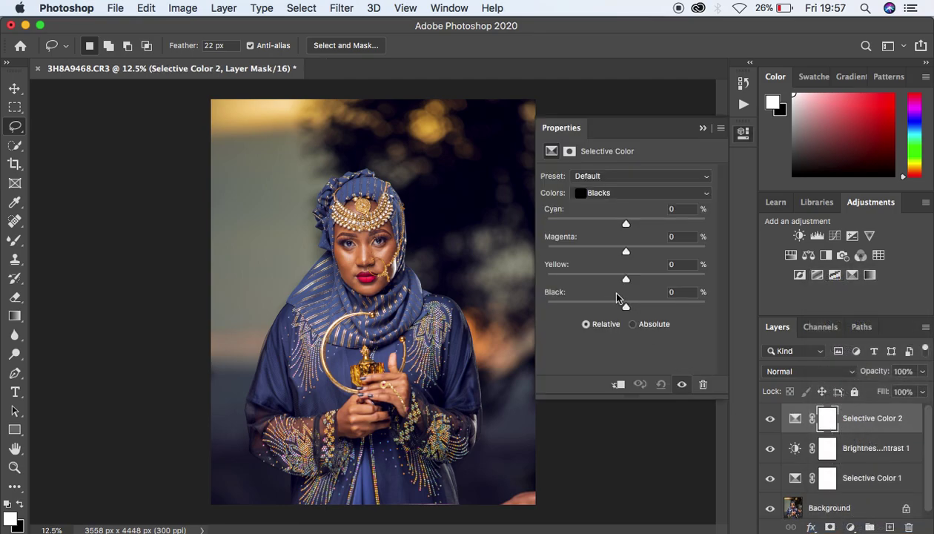
pyautogui.moveTo(625, 310); pyautogui.dragTo(622, 311)
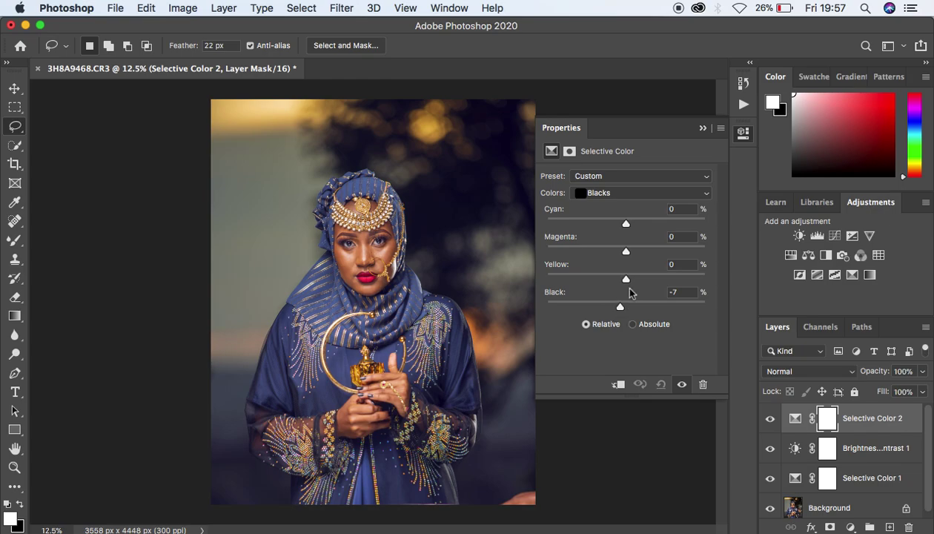
pyautogui.click(703, 128)
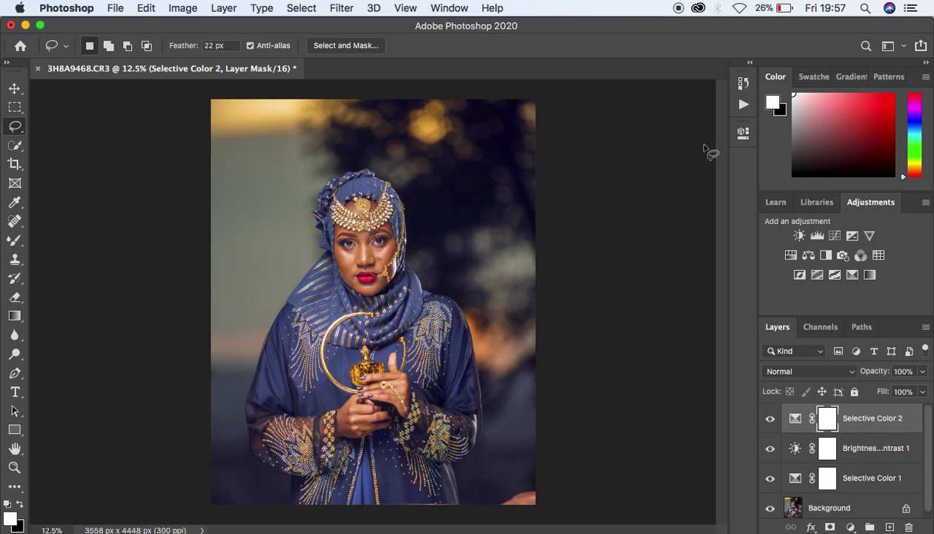
pyautogui.click(770, 420)
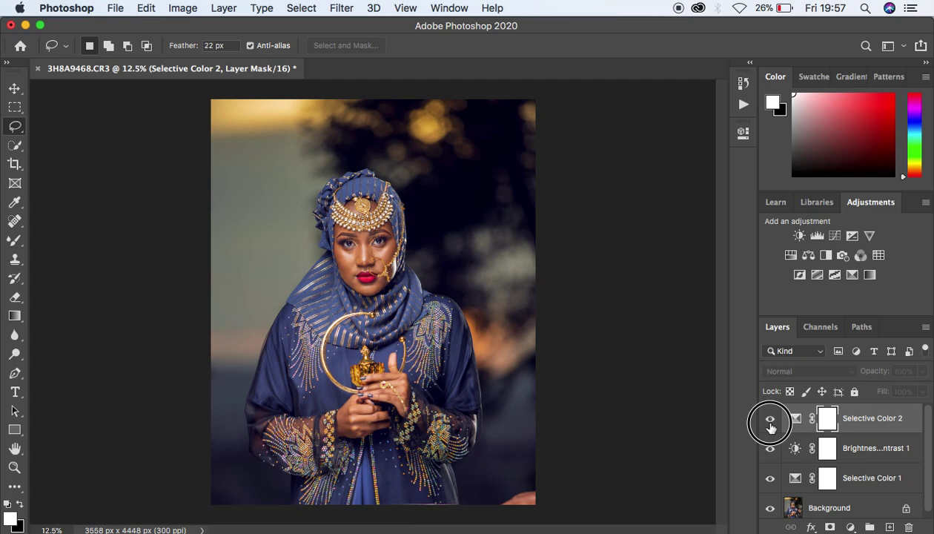
pyautogui.click(770, 419)
pyautogui.click(769, 419)
pyautogui.click(770, 420)
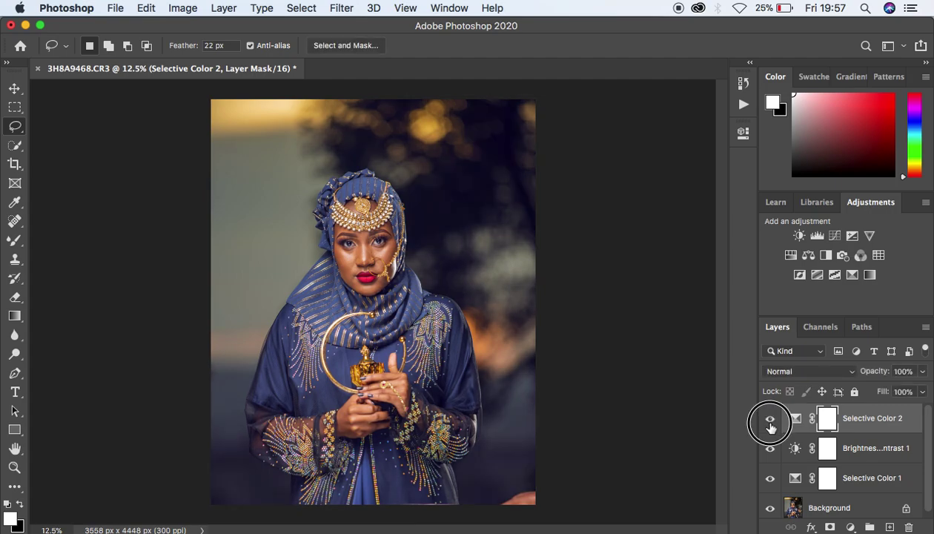
pyautogui.click(770, 420)
pyautogui.click(770, 420)
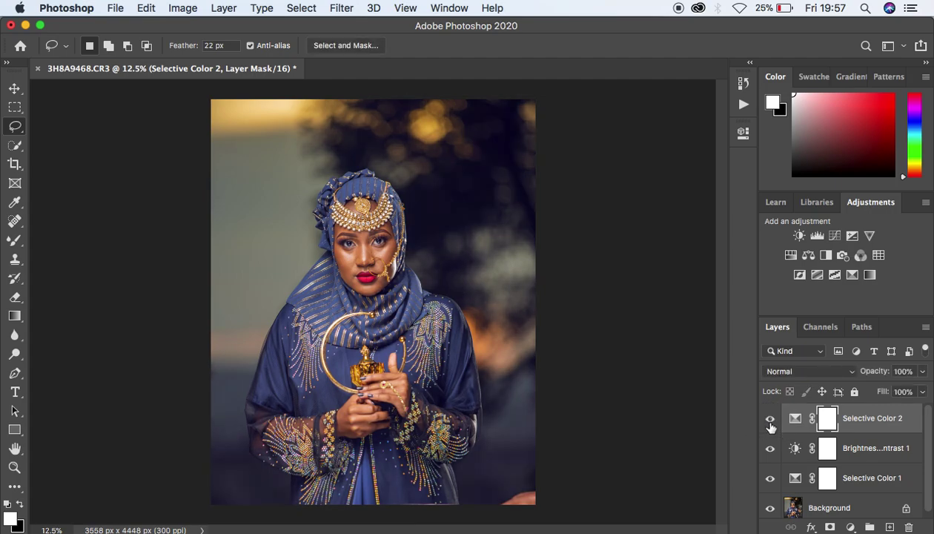